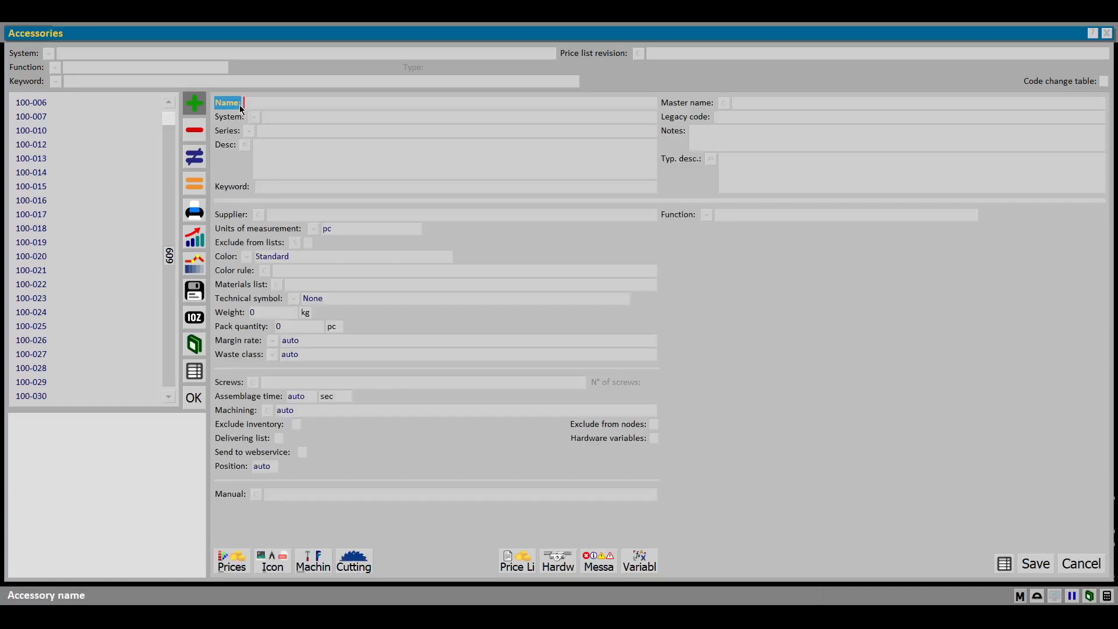
Name the new accessory G30mm and describe it as "generic glass 30mm"
text(G30mm)
click(319, 159)
text(ge)
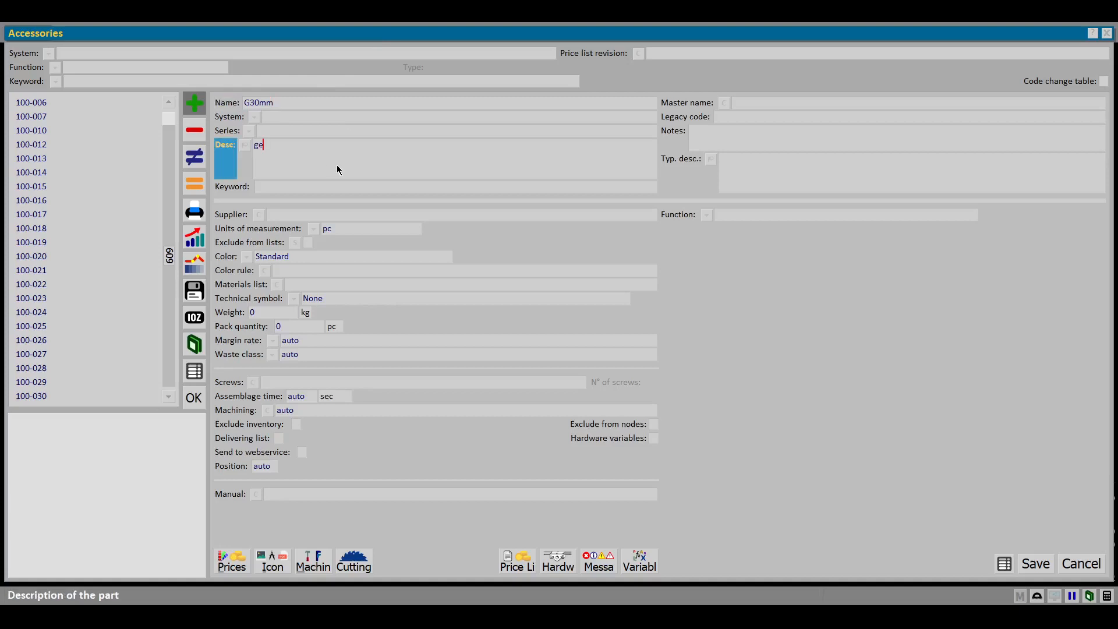
text(neric glass 30mm)
Give the G30mm accessory the Pane function with a thickness of 30 mm, measured in m²
click(709, 218)
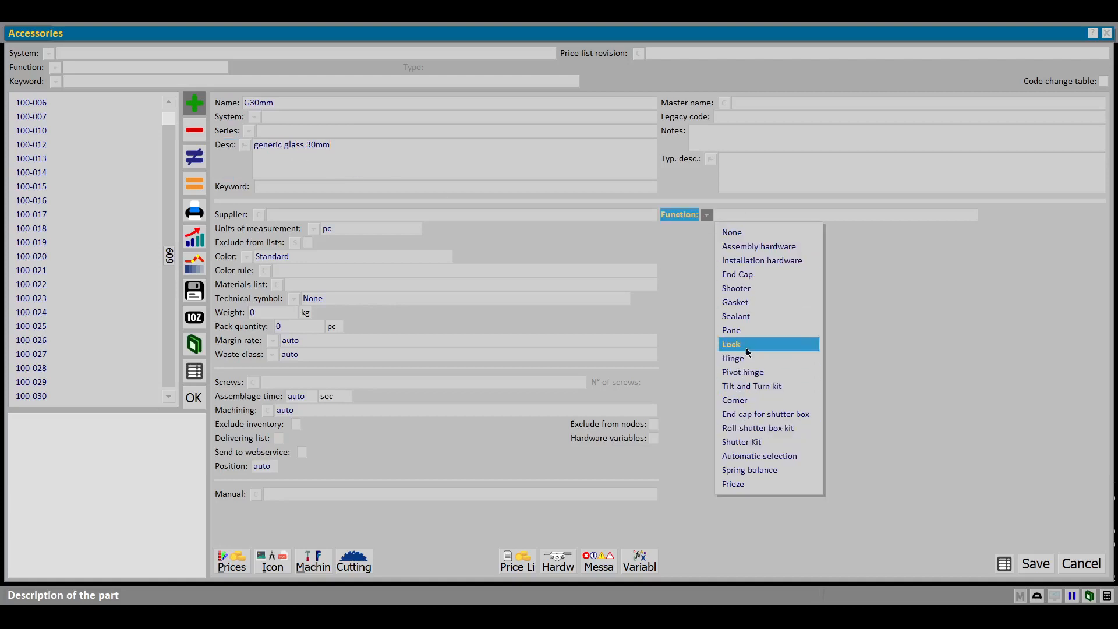
click(751, 339)
click(714, 230)
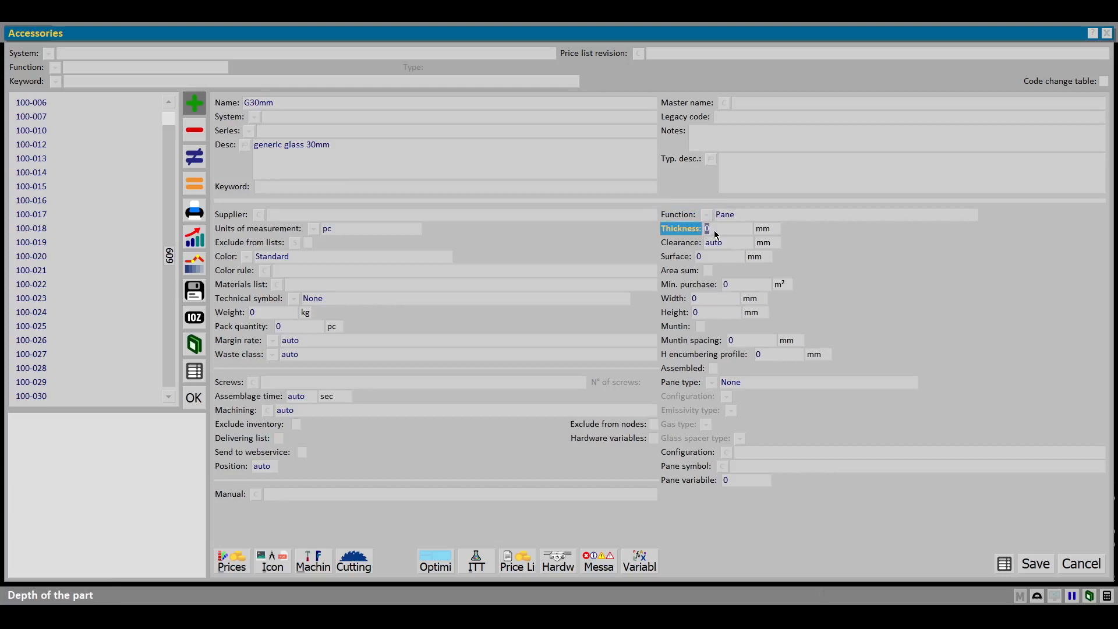
click(313, 228)
click(347, 289)
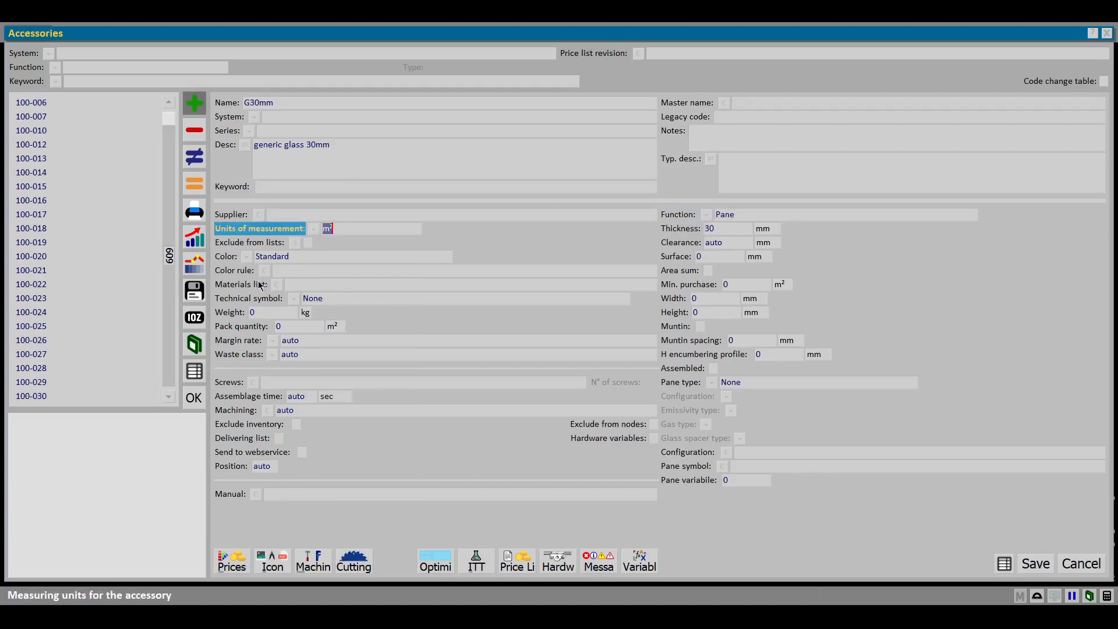
Set the accessory's technical symbol to Glass, save it and leave the accessories archive
click(294, 300)
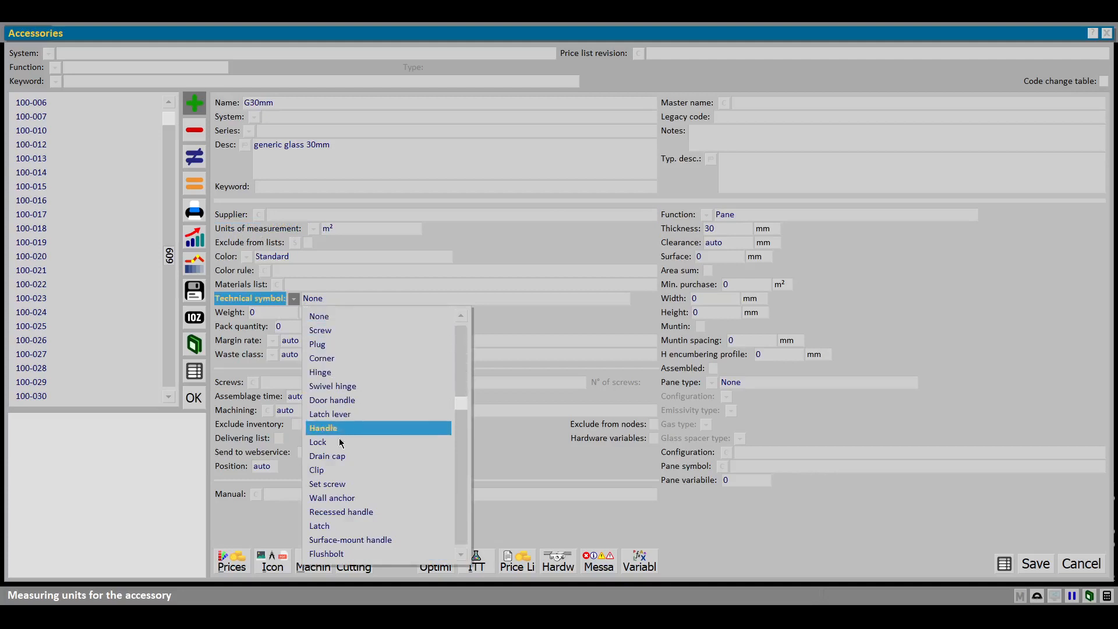
scroll(338, 500, down, 2)
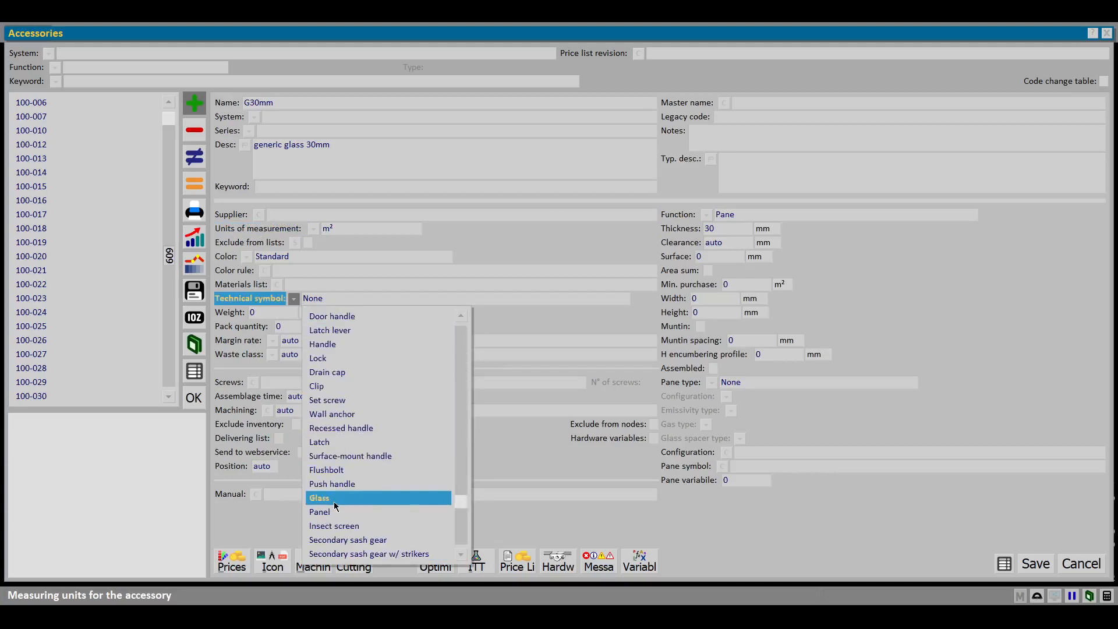
click(338, 500)
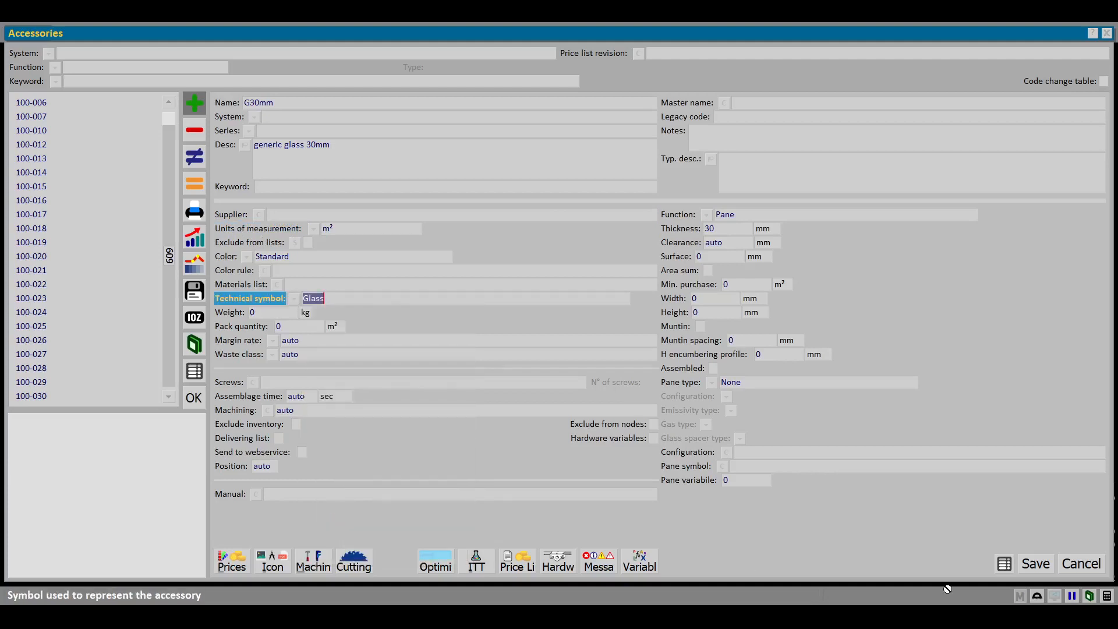
key(ctrl+s)
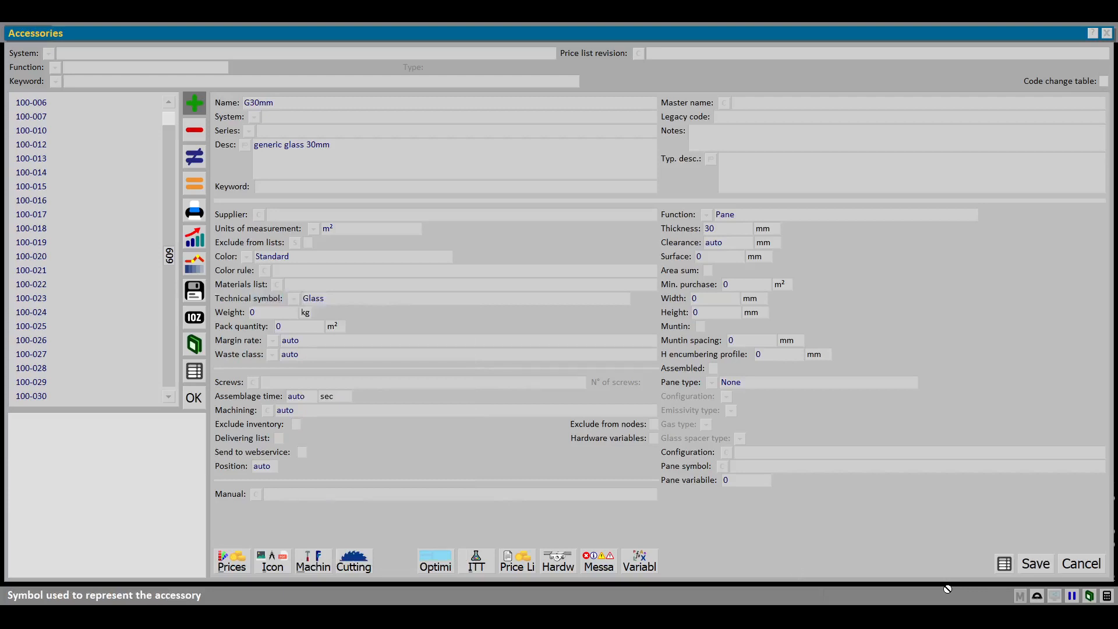
key(Escape)
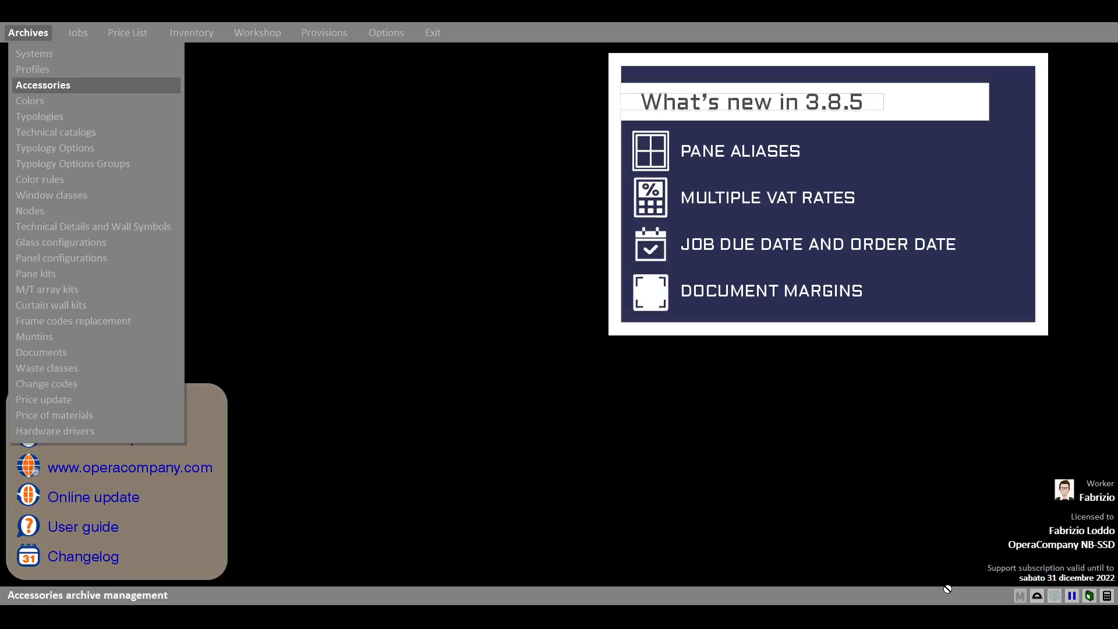
Open the existing 2021 quotation job and its window typologies for editing
key(Down)
key(Down)
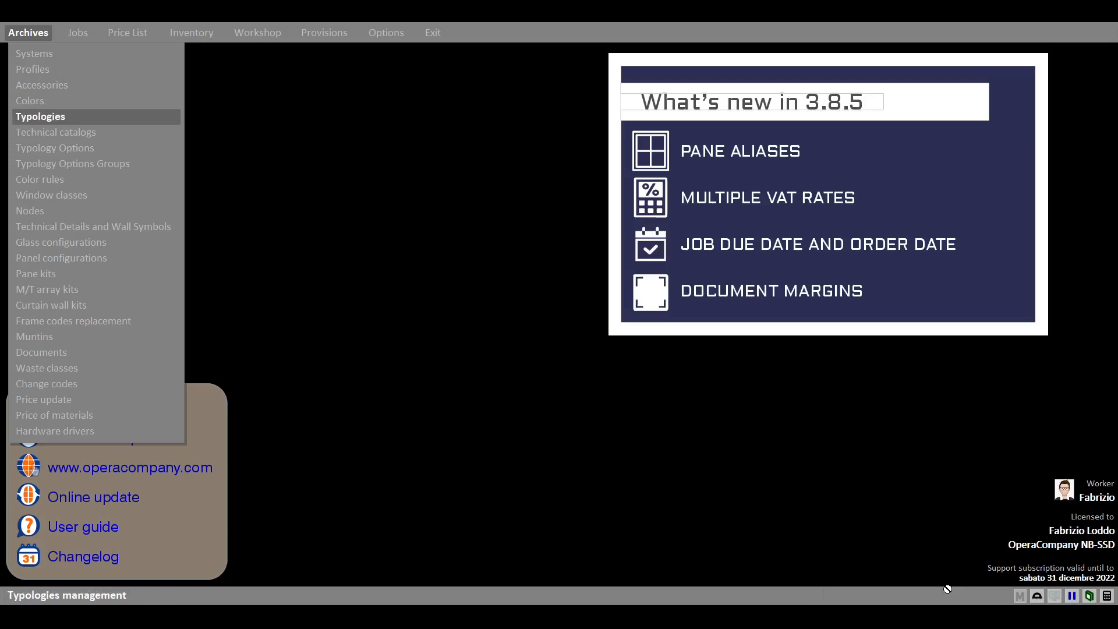
key(Right)
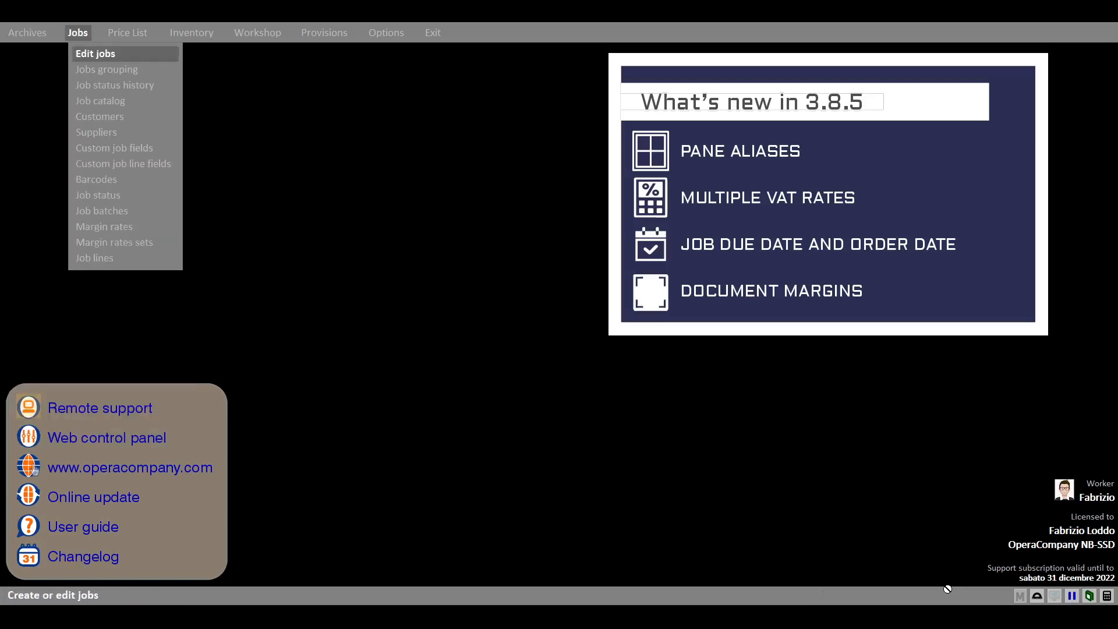
key(Return)
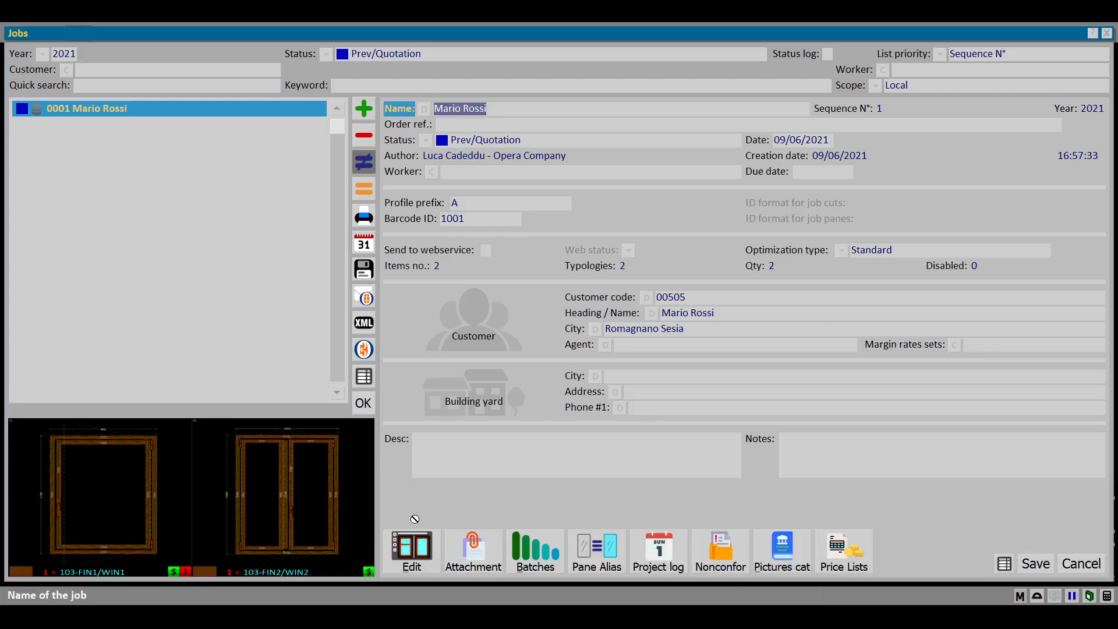
click(414, 550)
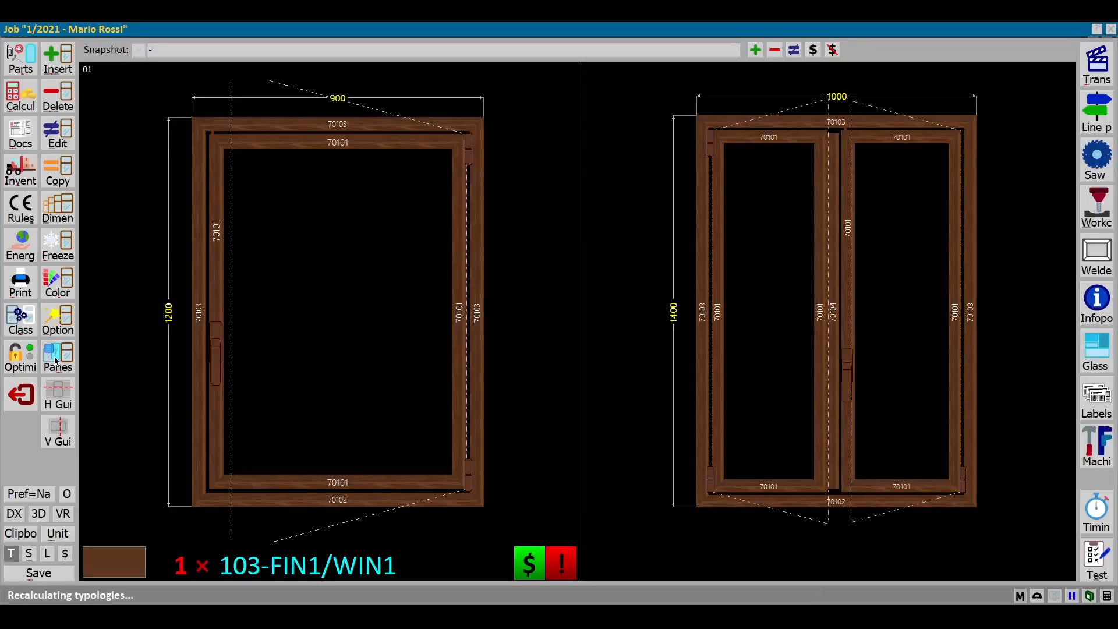
Add the G30mm pane to the job's windows, with gaskets and glazing bead found by automatic search, and save it
click(58, 367)
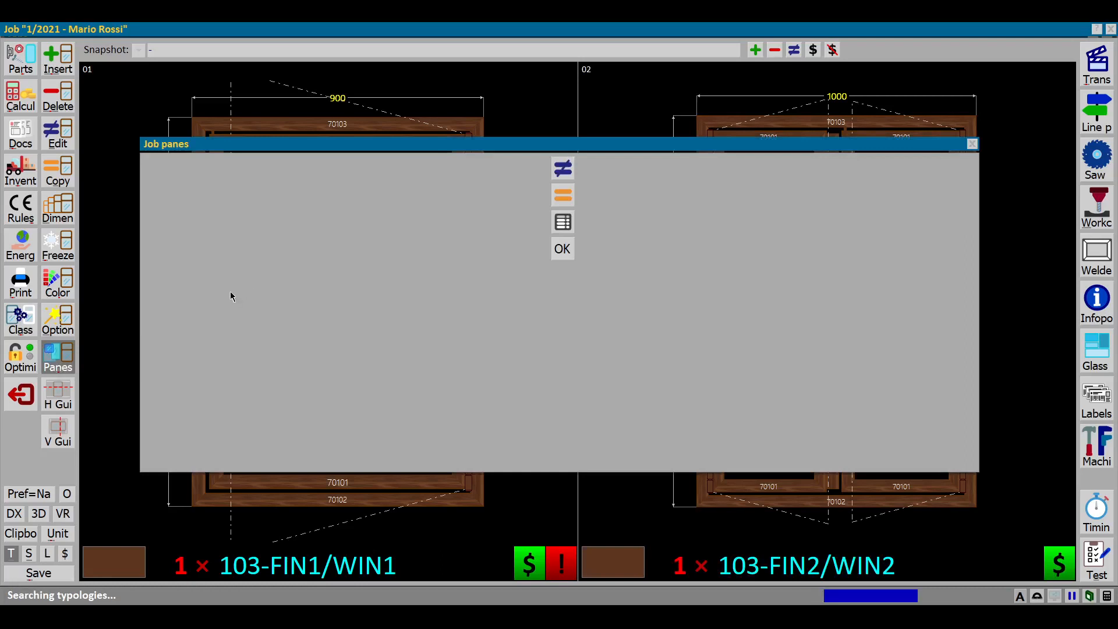
click(535, 87)
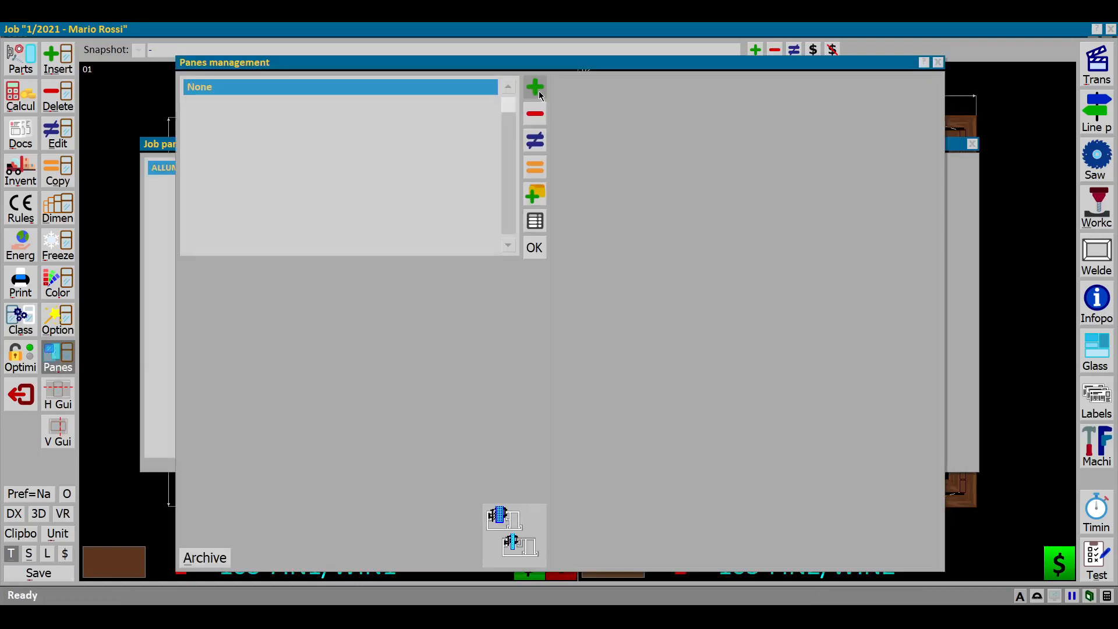
click(591, 133)
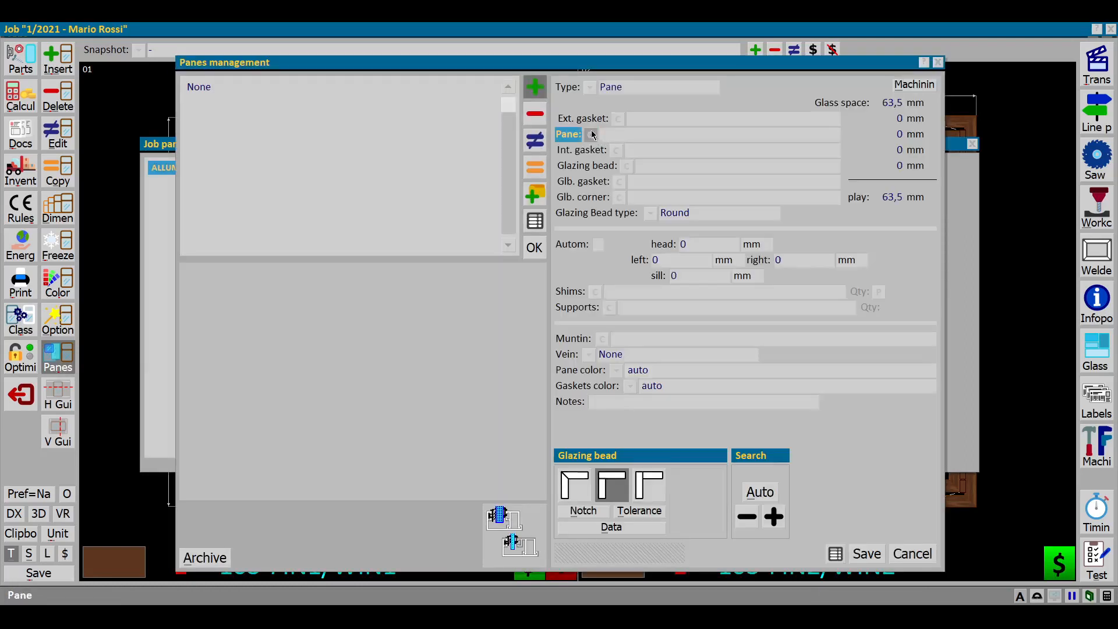
double_click(227, 200)
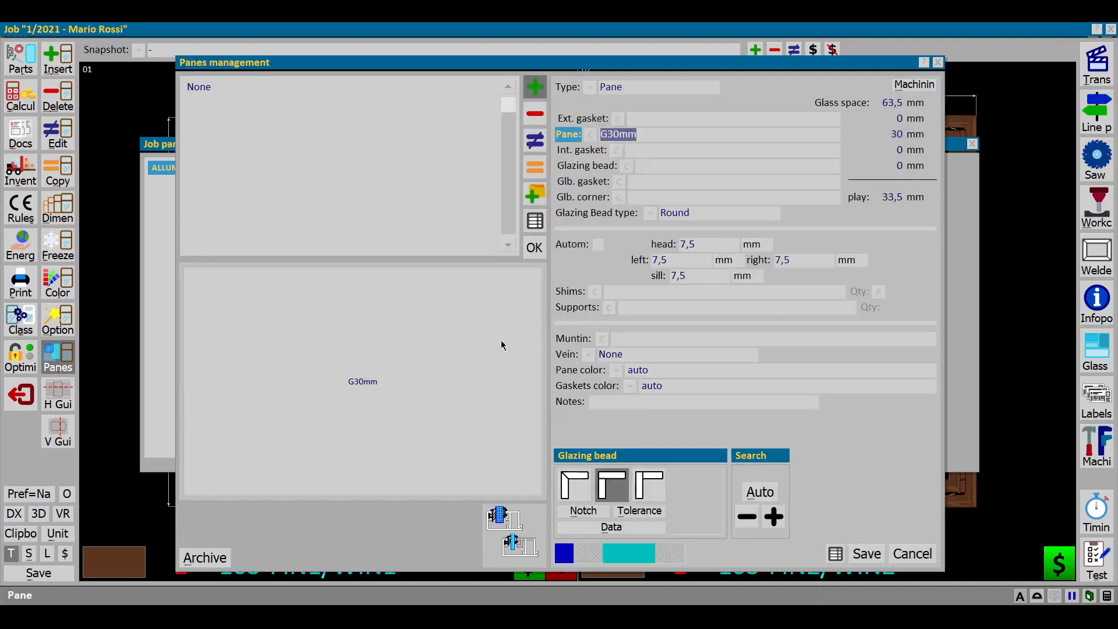
click(764, 492)
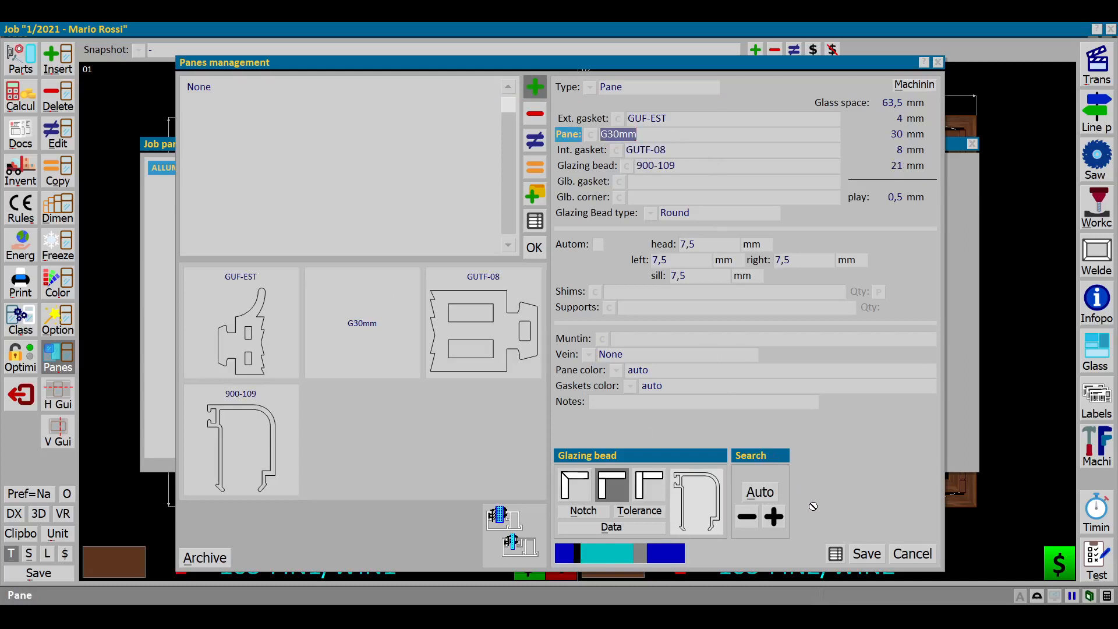
click(862, 555)
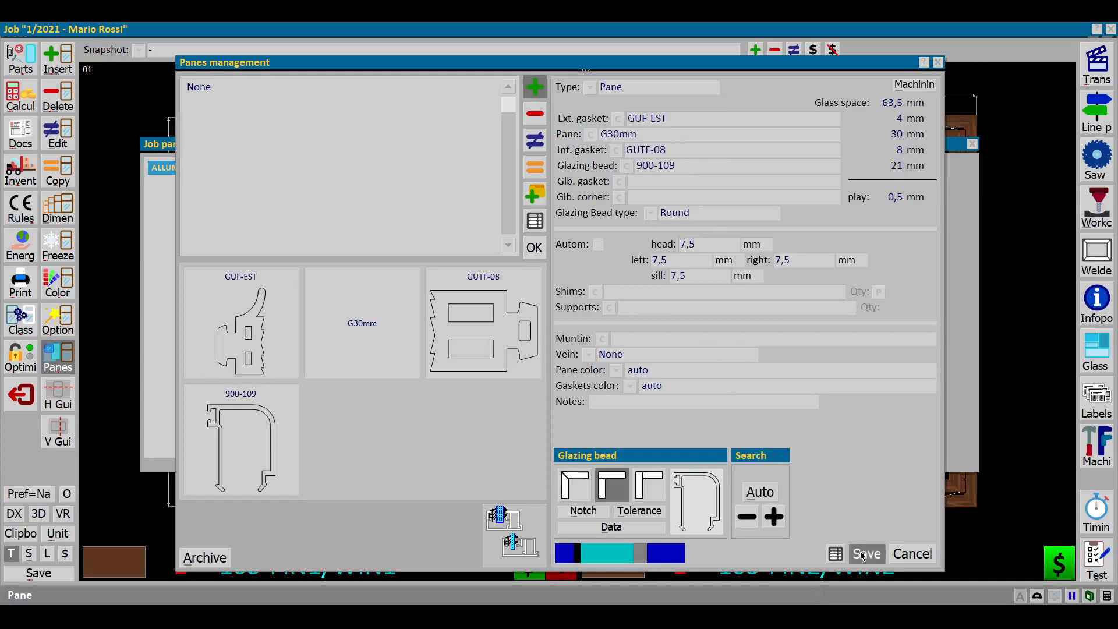
click(534, 249)
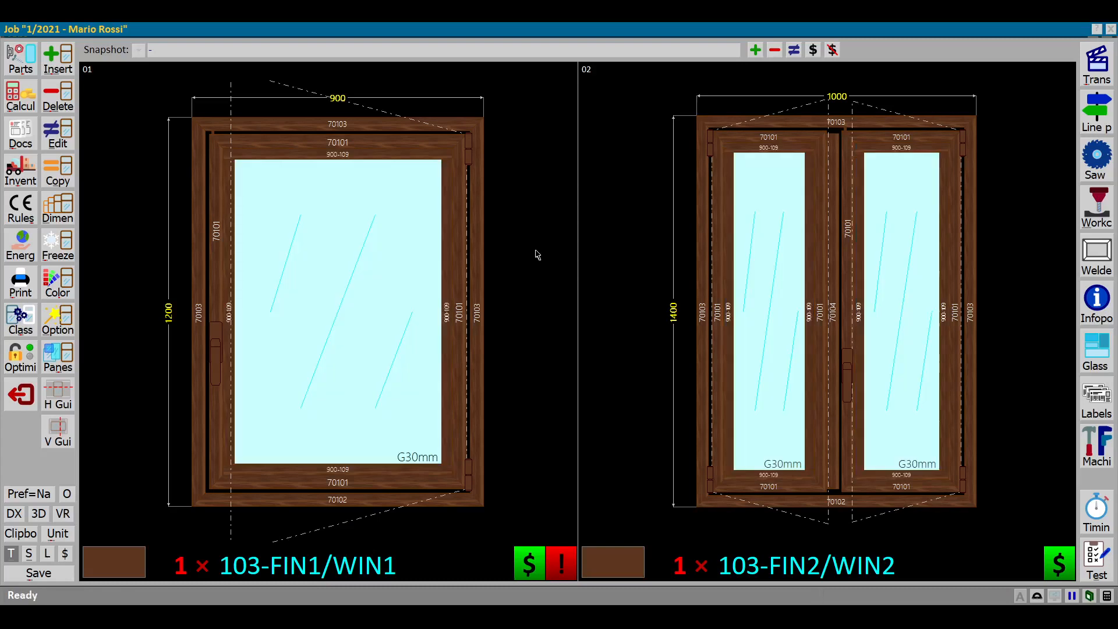
Leave the window editor and add a pane alias entry in the job for the G30mm pane
click(26, 397)
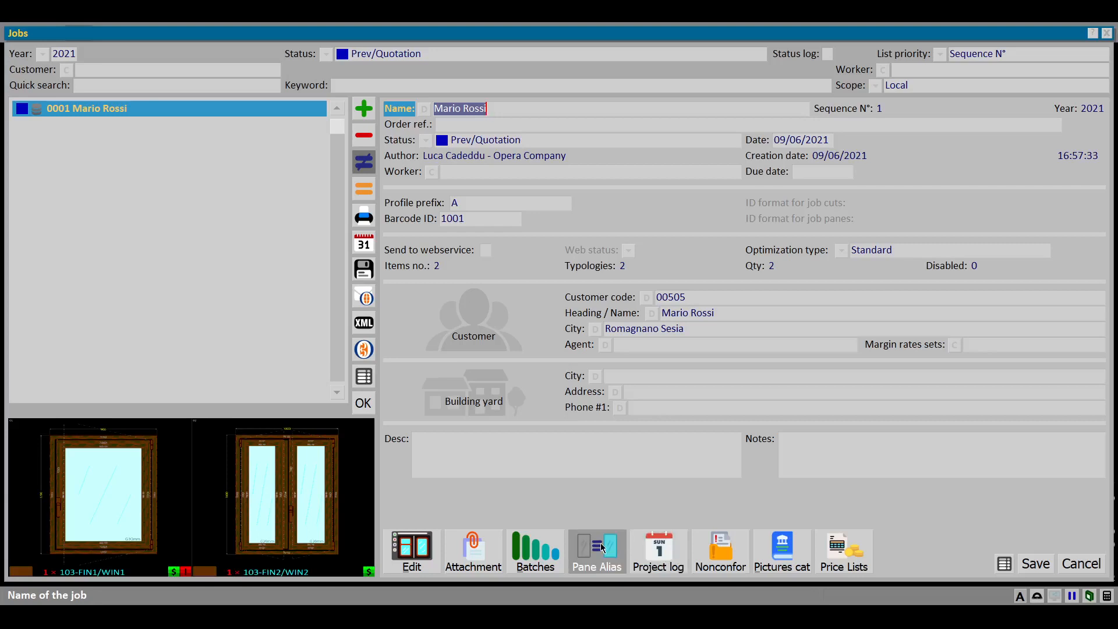
click(602, 546)
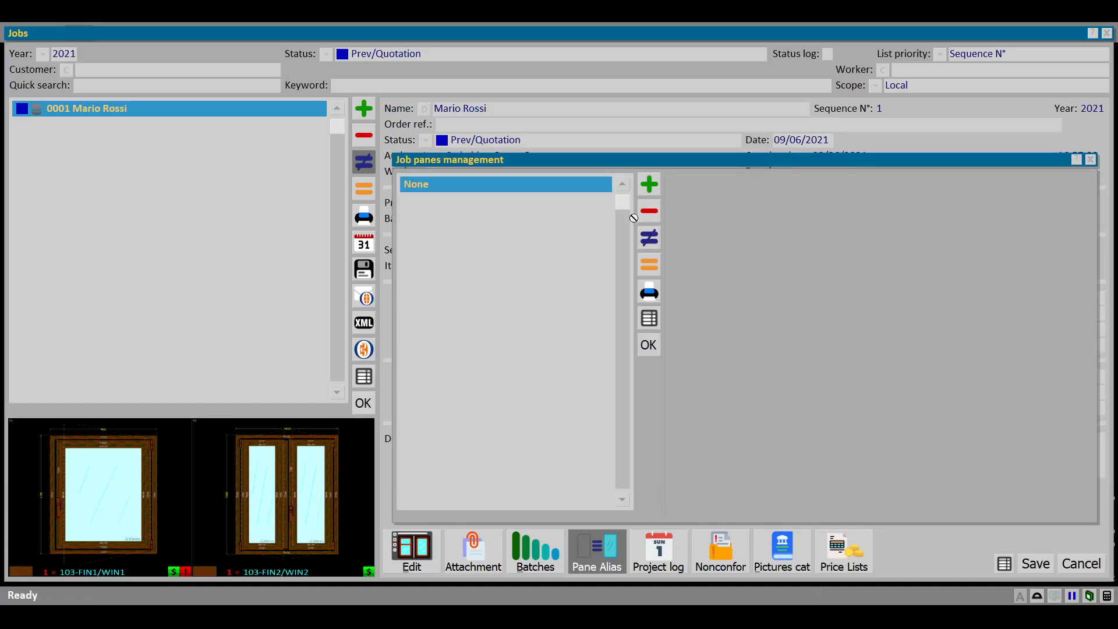
click(651, 185)
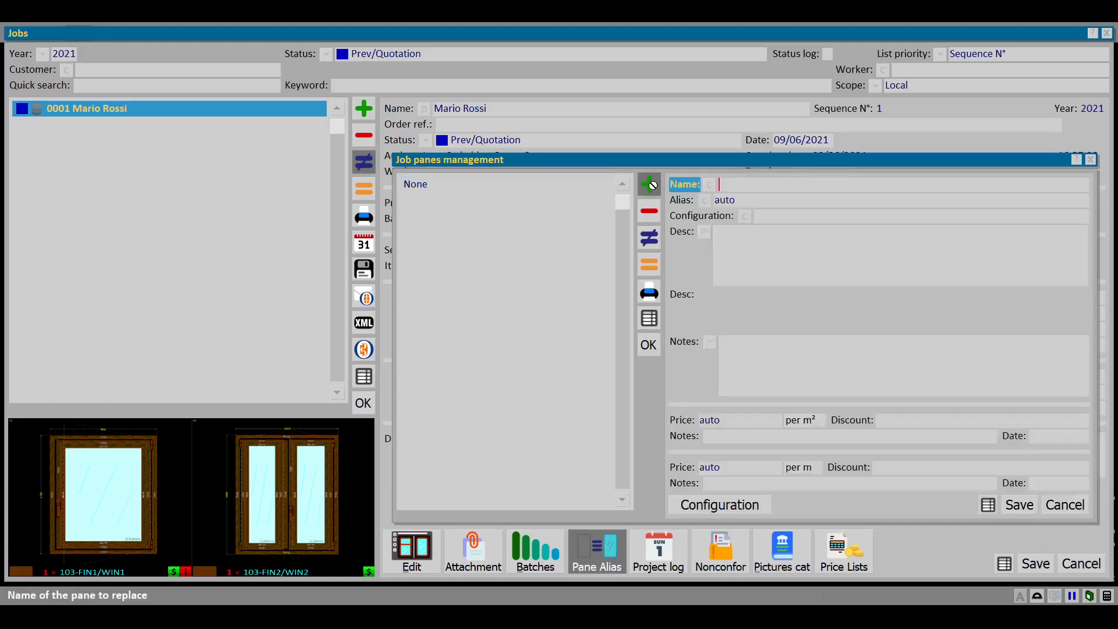
click(709, 185)
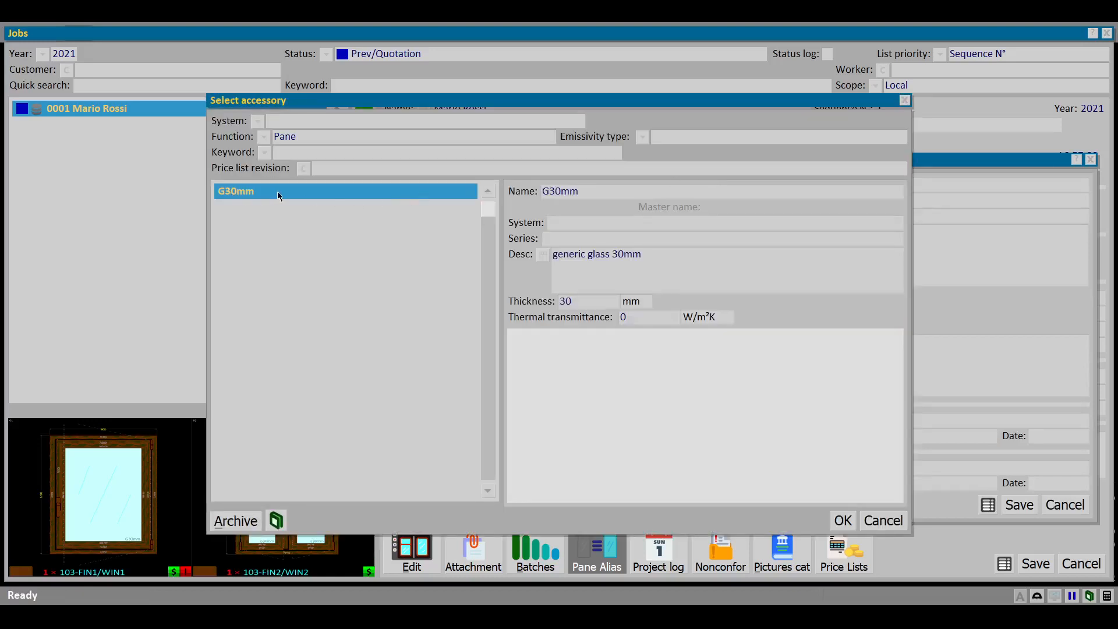
double_click(289, 192)
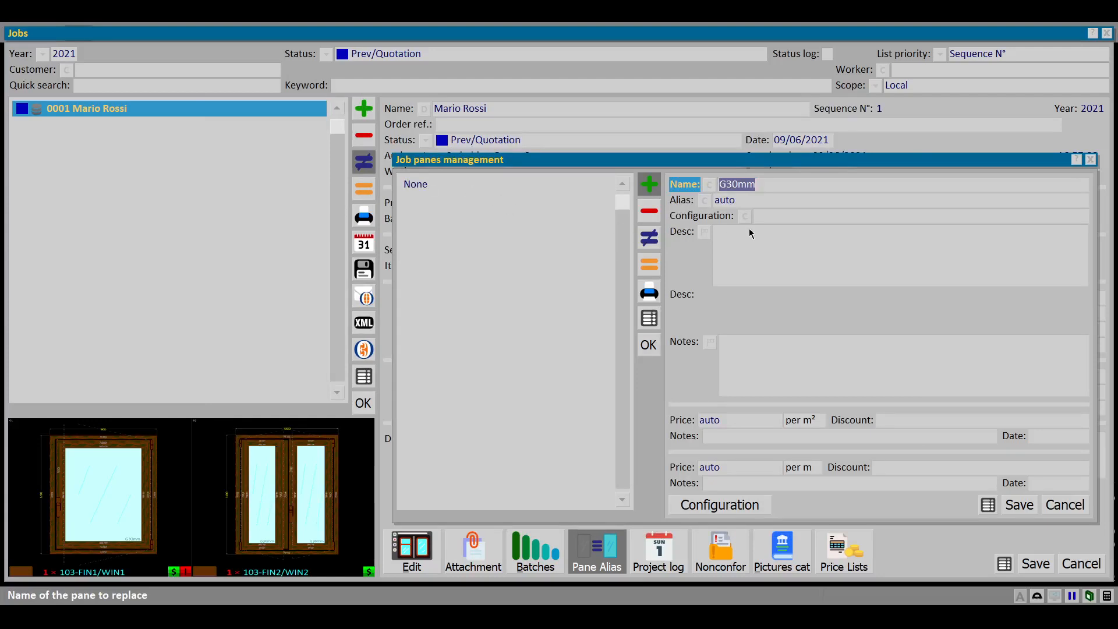
Start a glass configuration for the alias with 2 layers, Glass #1 as Laminated and Glass #2 as Monolitic
click(705, 218)
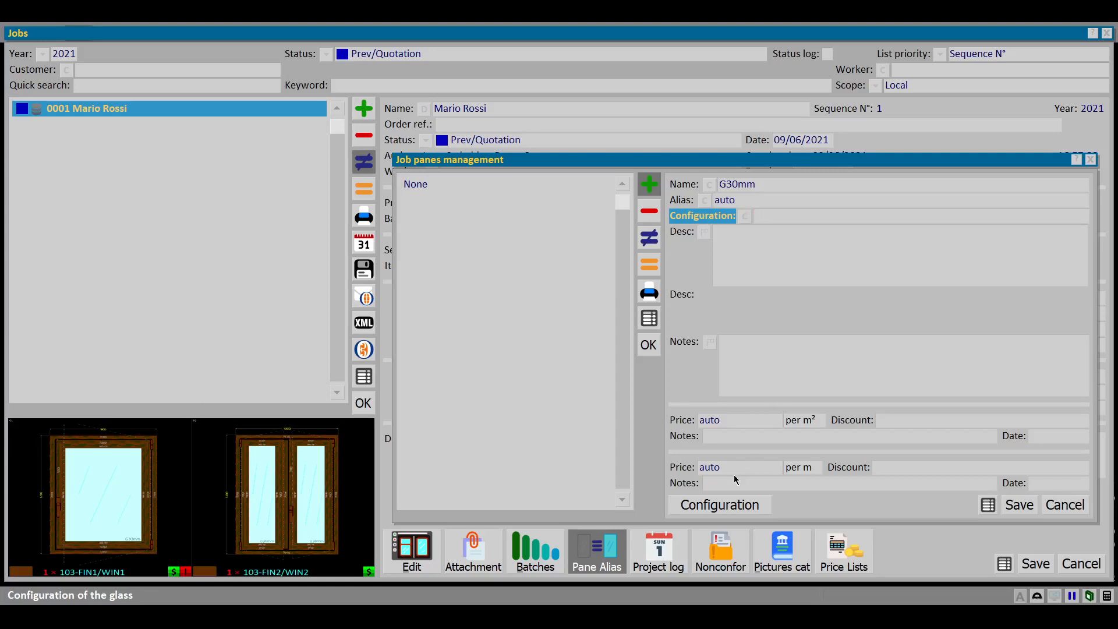
click(712, 505)
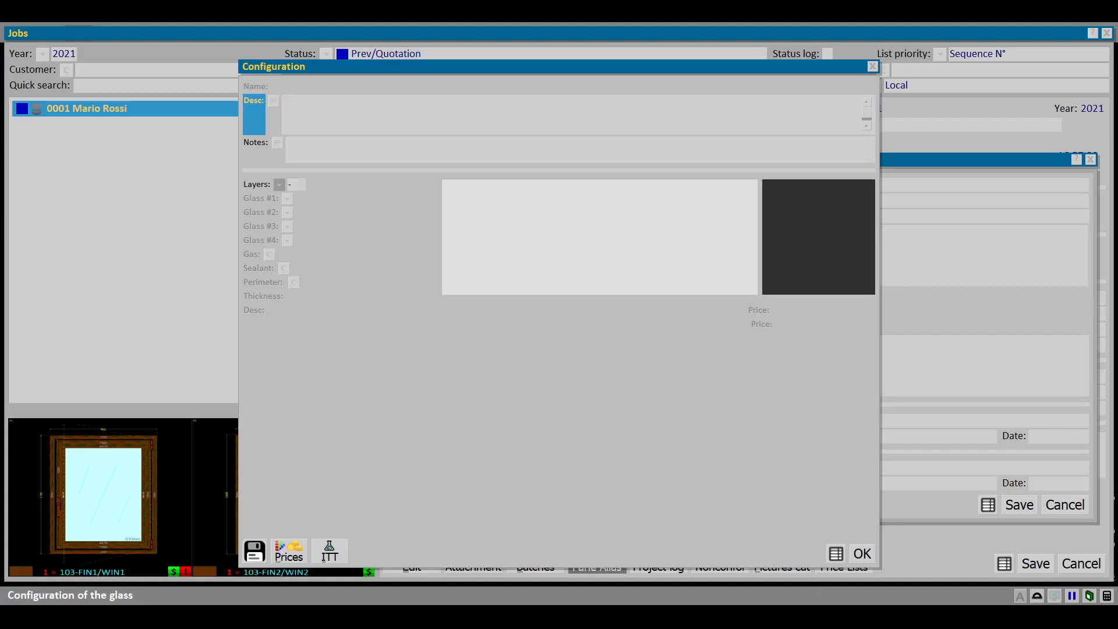
click(280, 185)
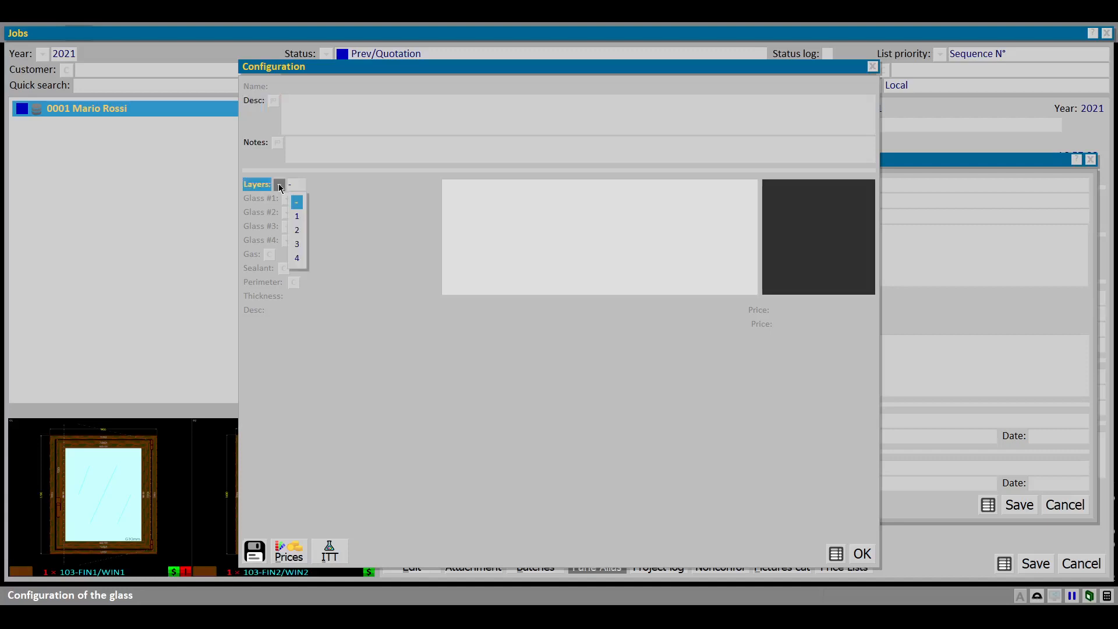
click(298, 231)
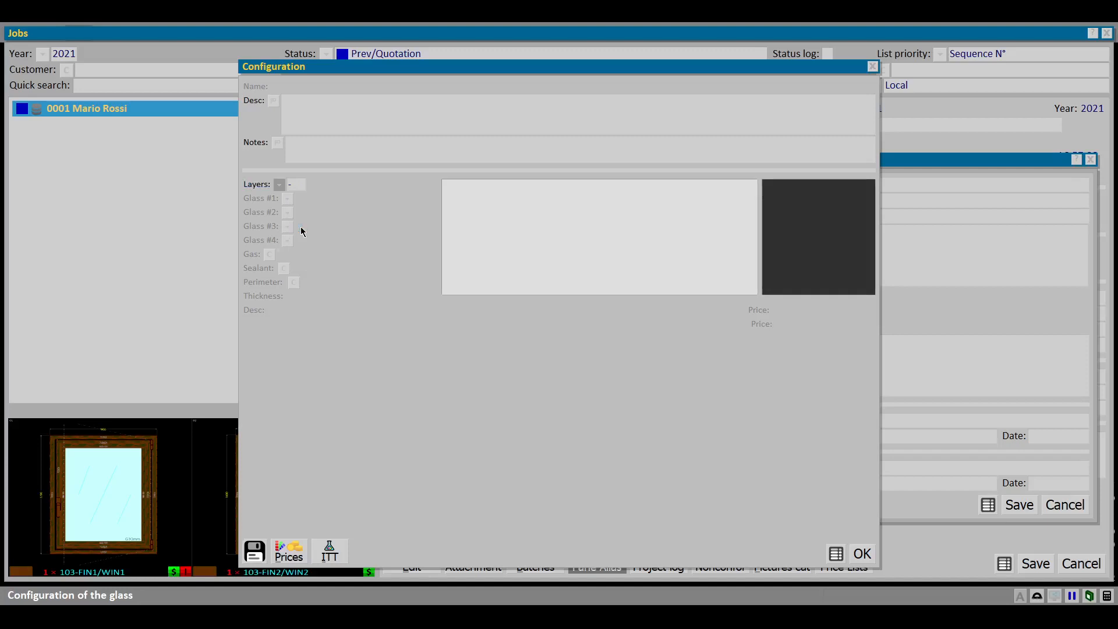
click(288, 198)
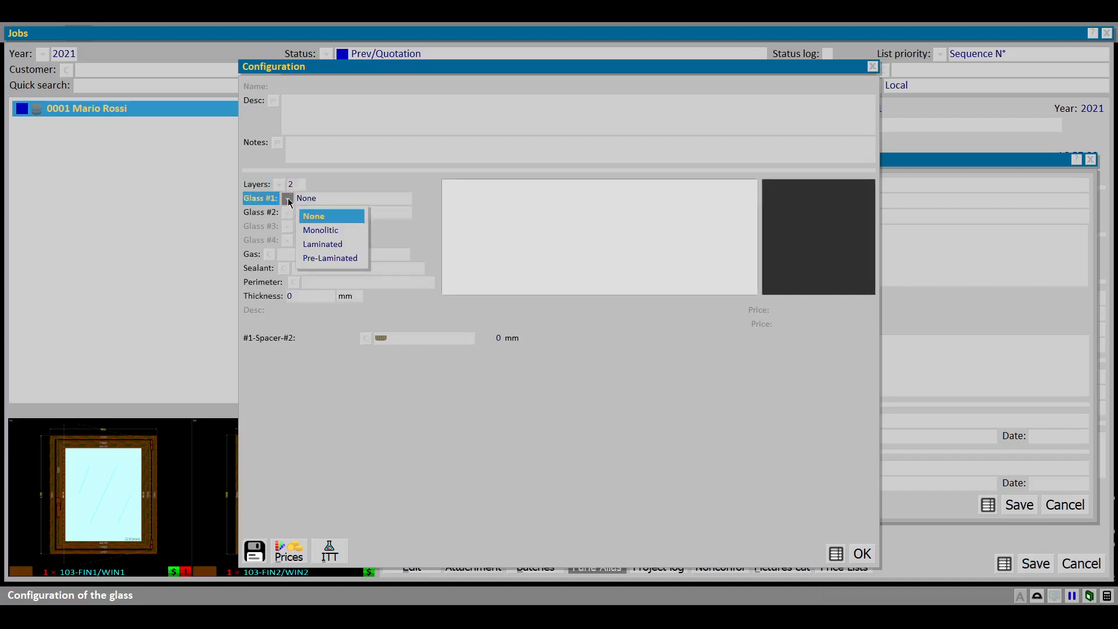
click(322, 244)
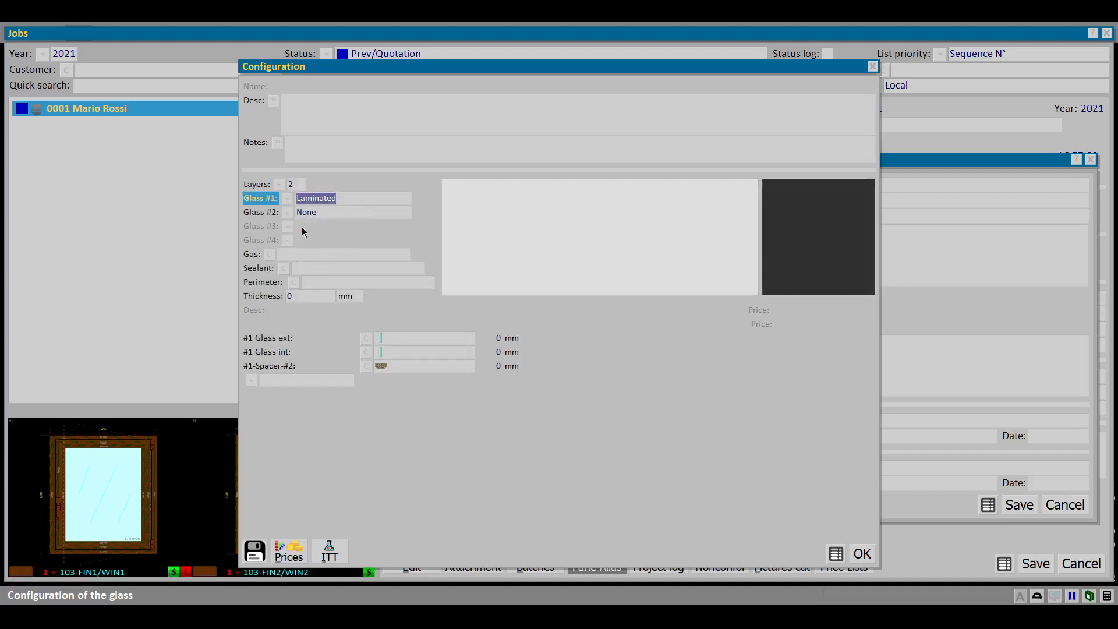
click(268, 217)
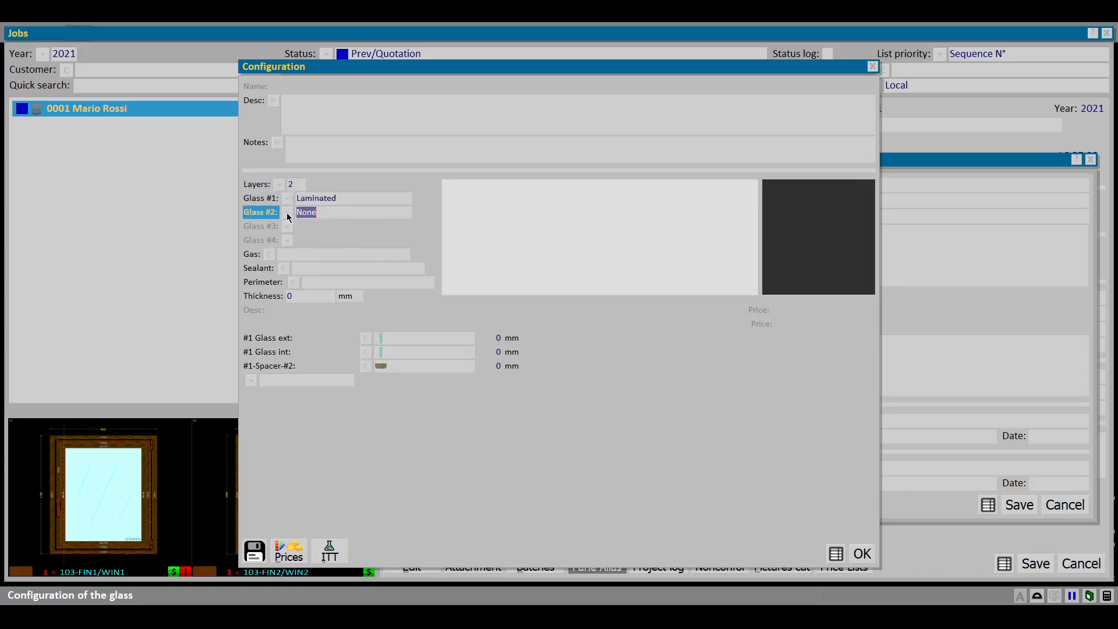
click(288, 215)
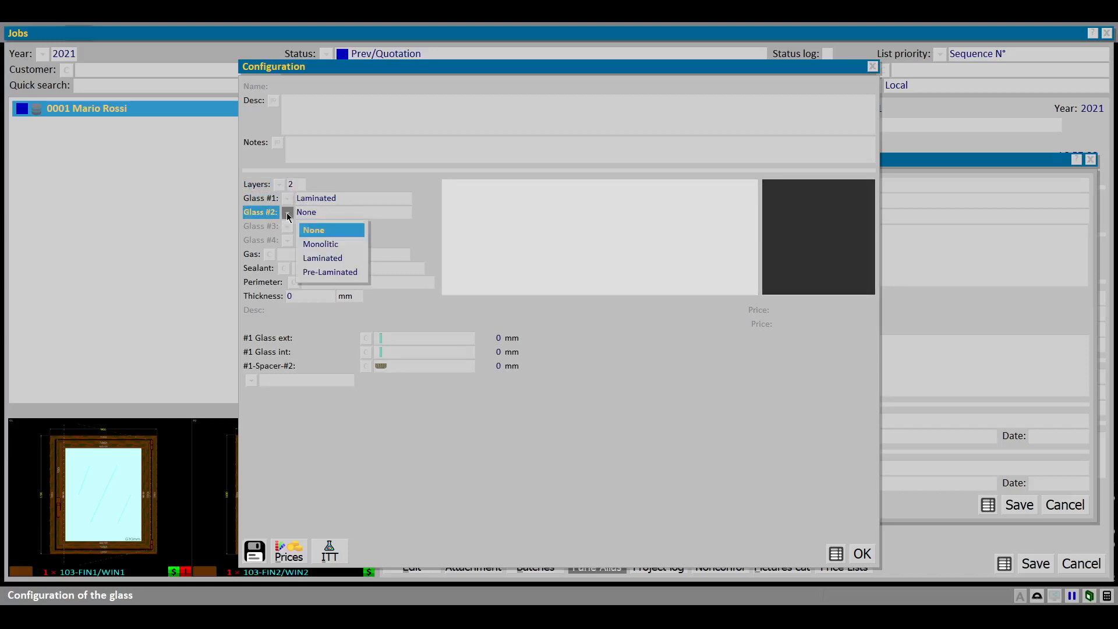
click(321, 244)
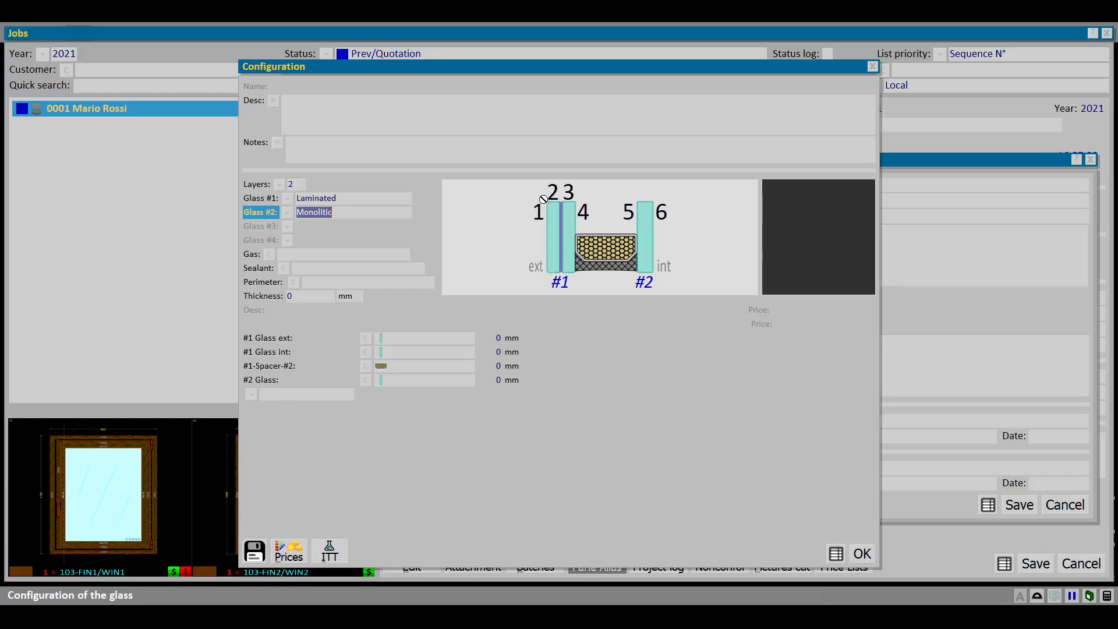
Set both the external and internal panes of laminated Glass #1 to 4mm glass
click(366, 338)
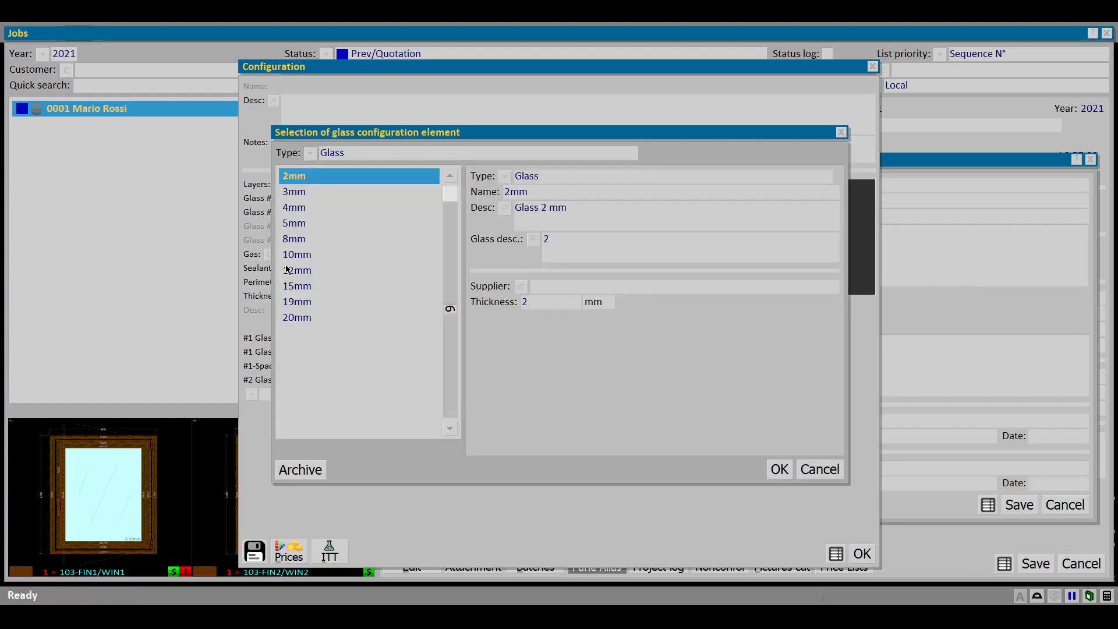
click(328, 209)
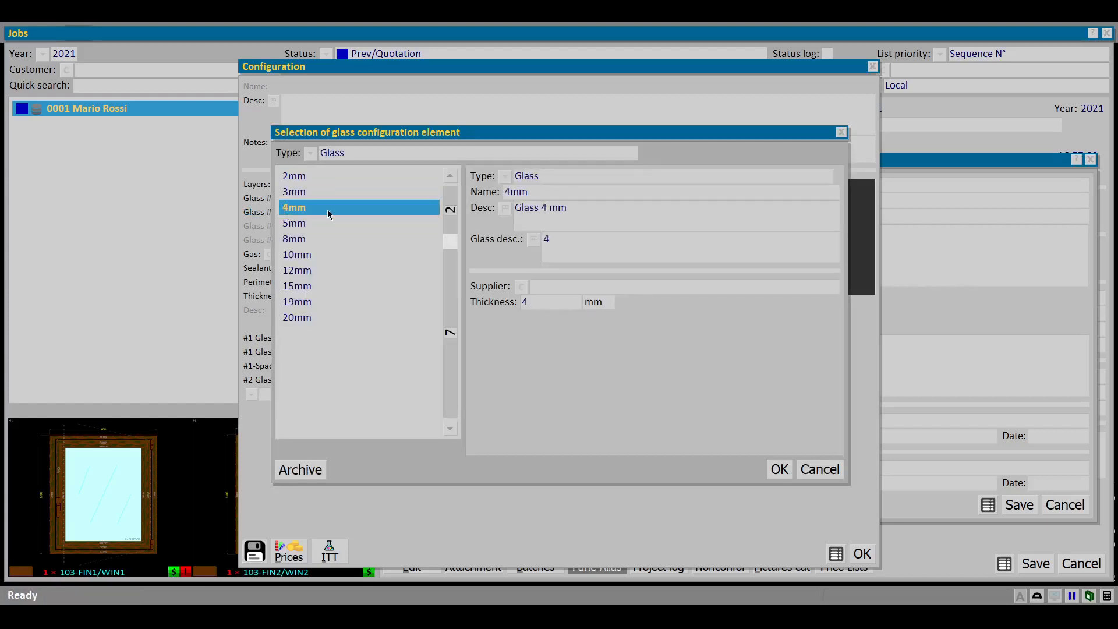
double_click(333, 212)
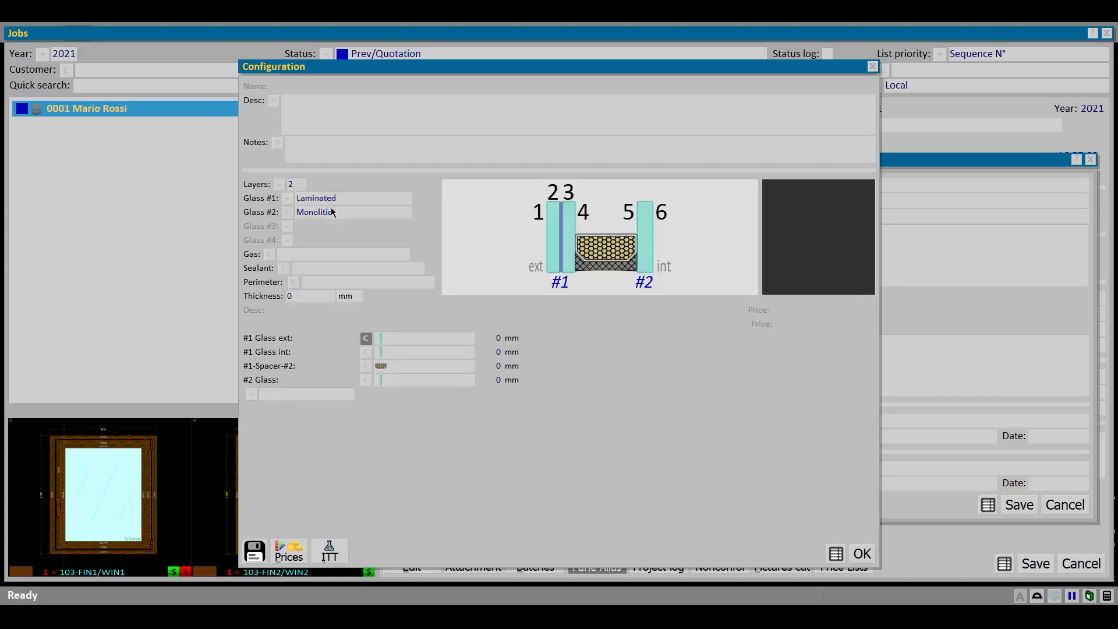
click(367, 352)
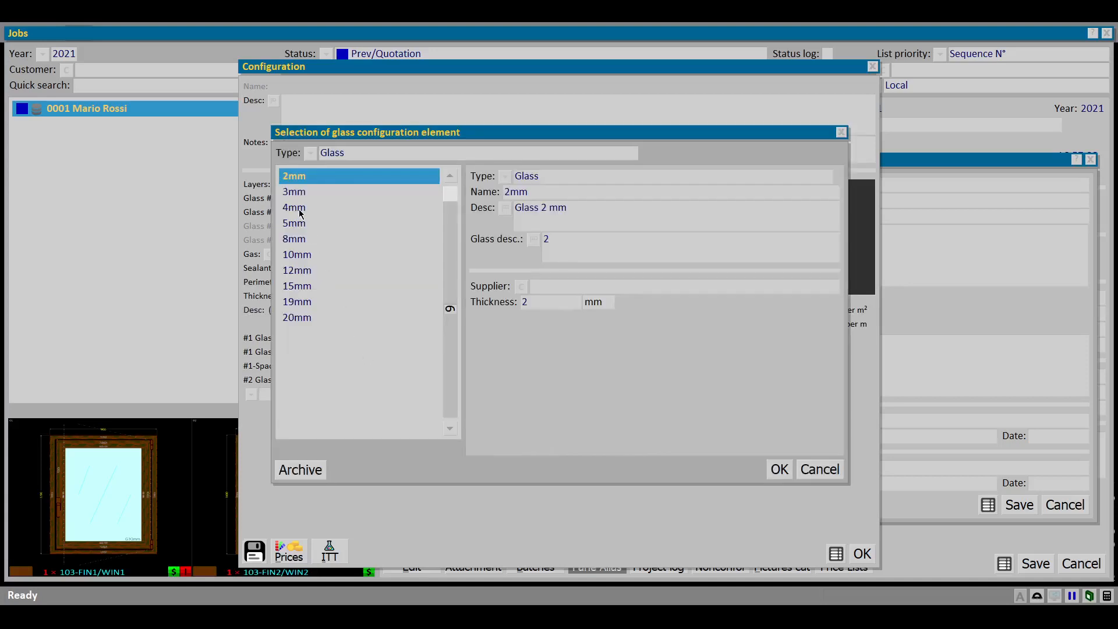
click(304, 212)
double_click(333, 213)
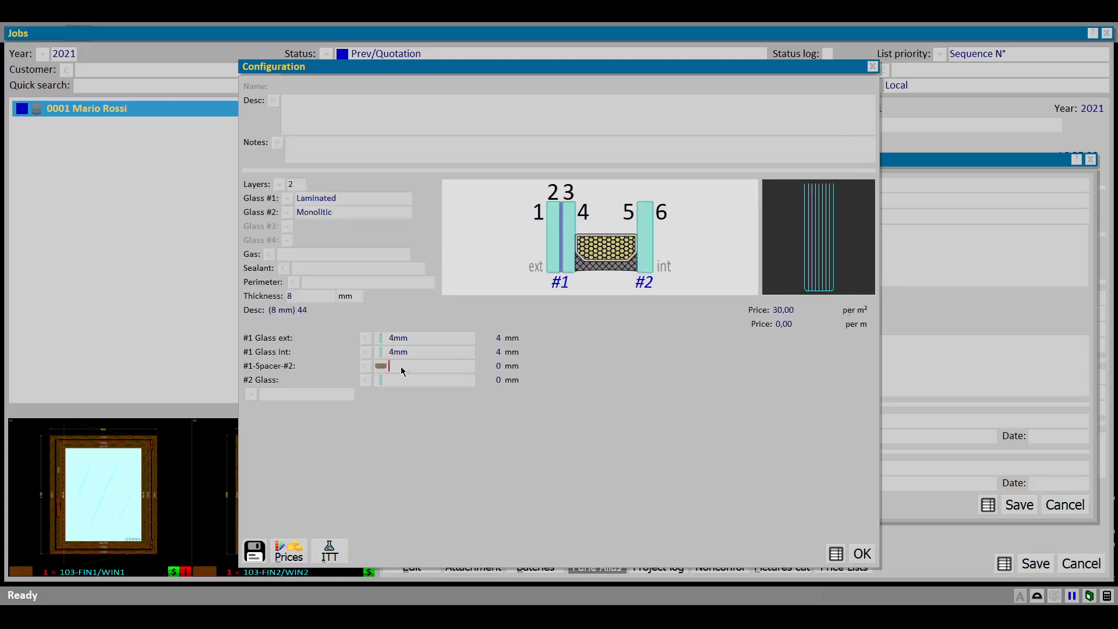
Choose the SB16mm spacer between Glass #1 and Glass #2
click(366, 367)
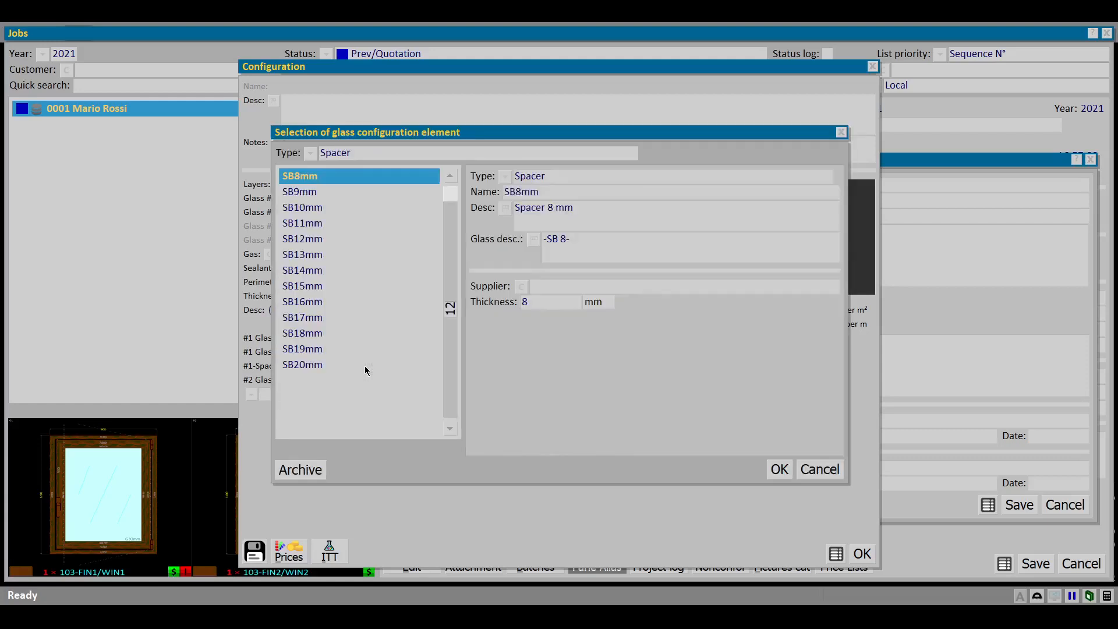
click(323, 303)
double_click(327, 302)
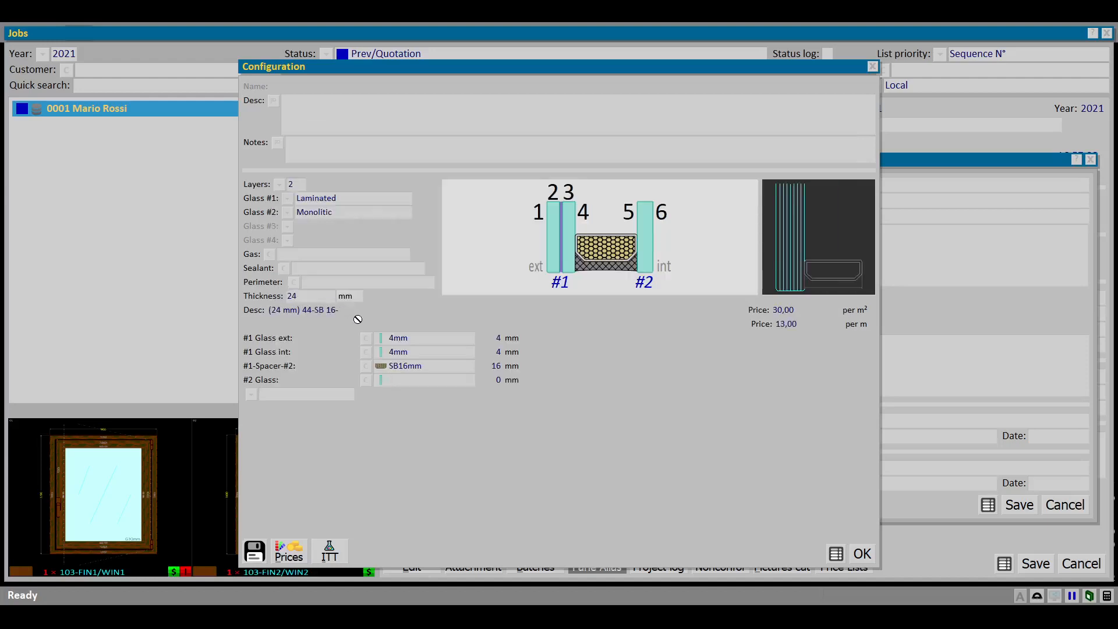
Add a Glass element to the configuration elements archive, named 6mm, described as "6mm glass", with glass description 6 and thickness 6 mm
click(366, 381)
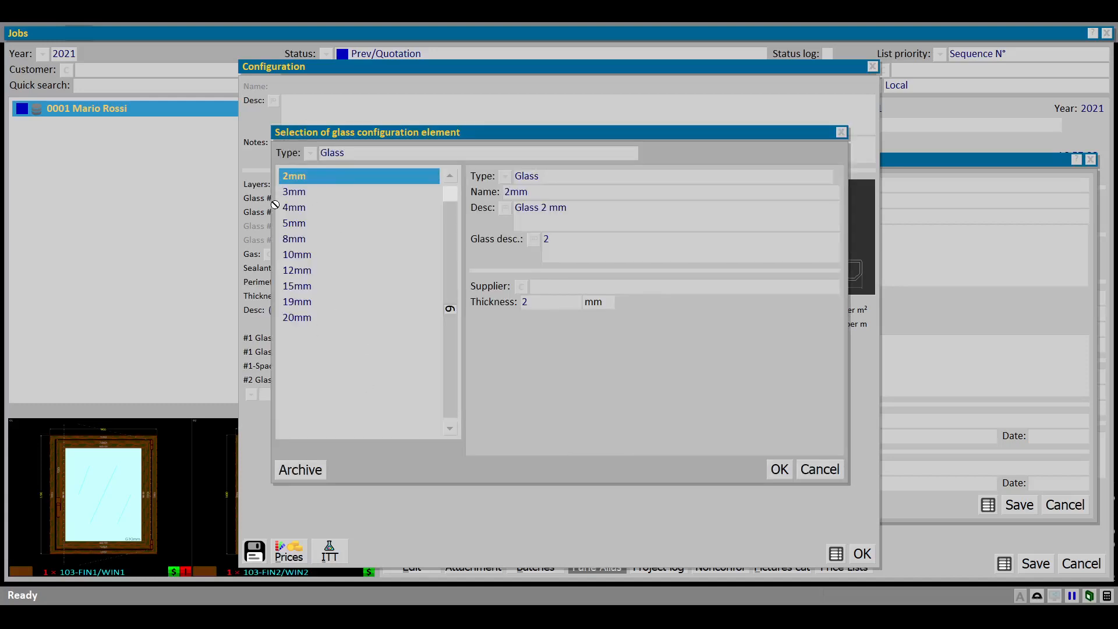
click(300, 470)
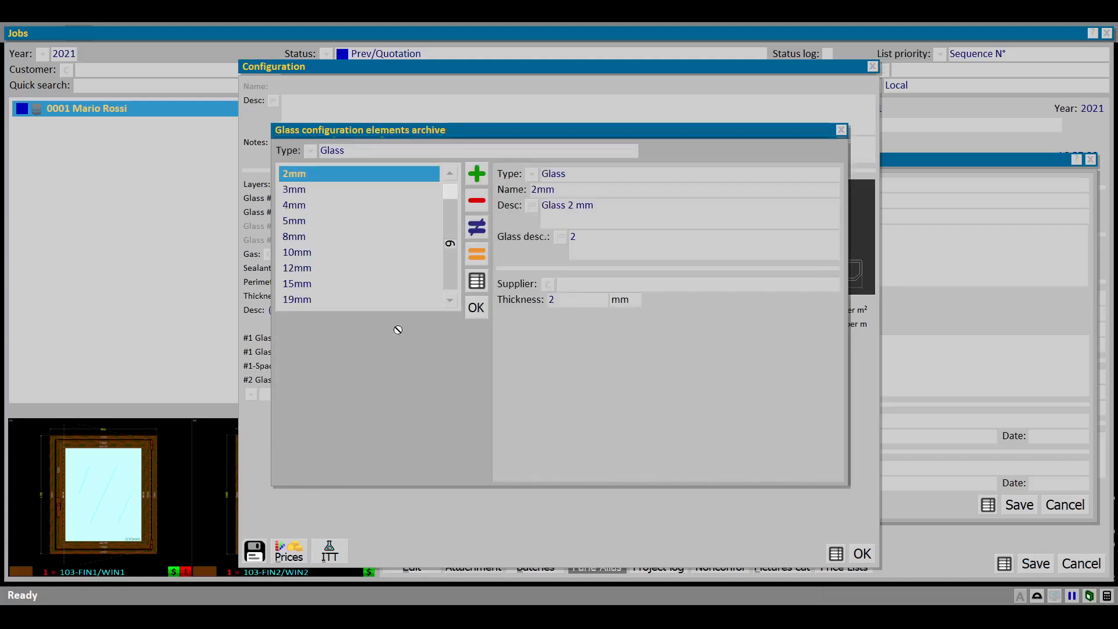
click(476, 175)
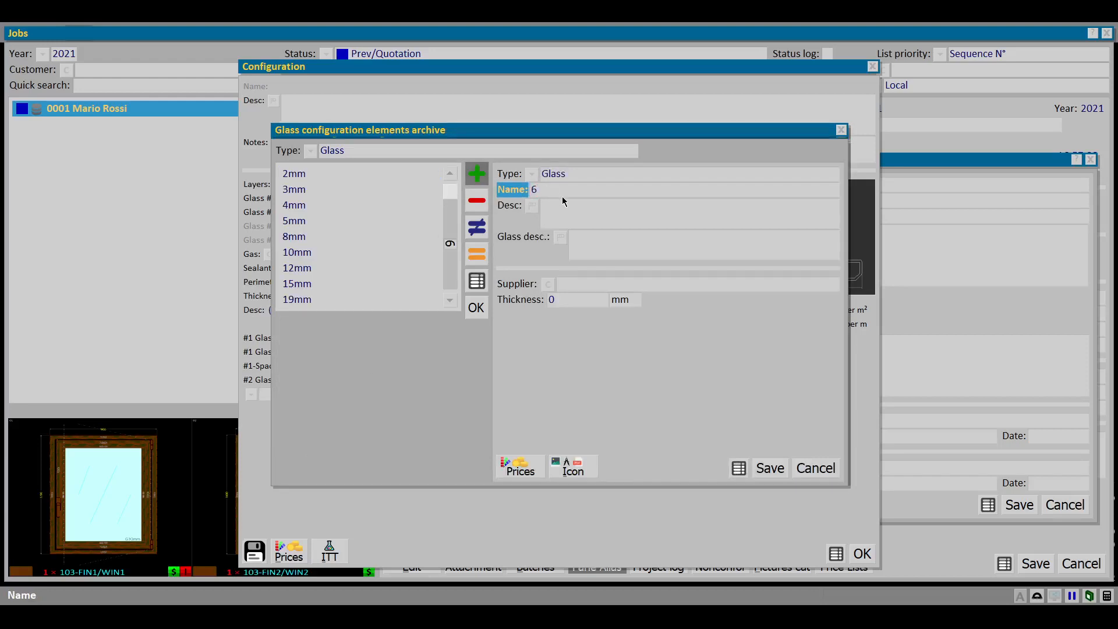
key(Tab)
text(6mm)
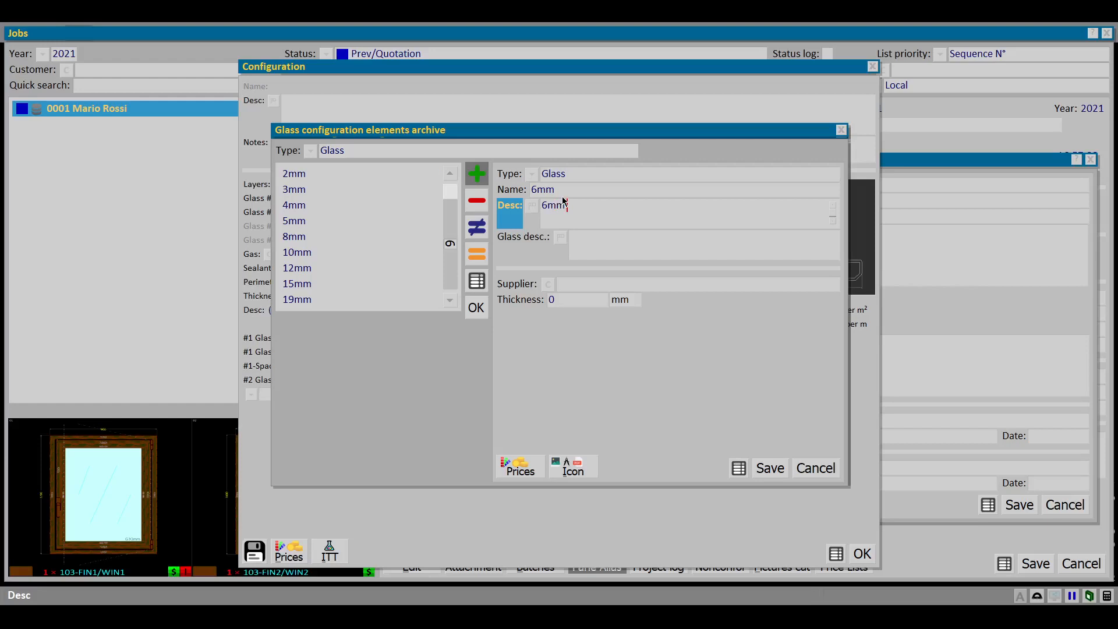
text( glass)
key(Tab)
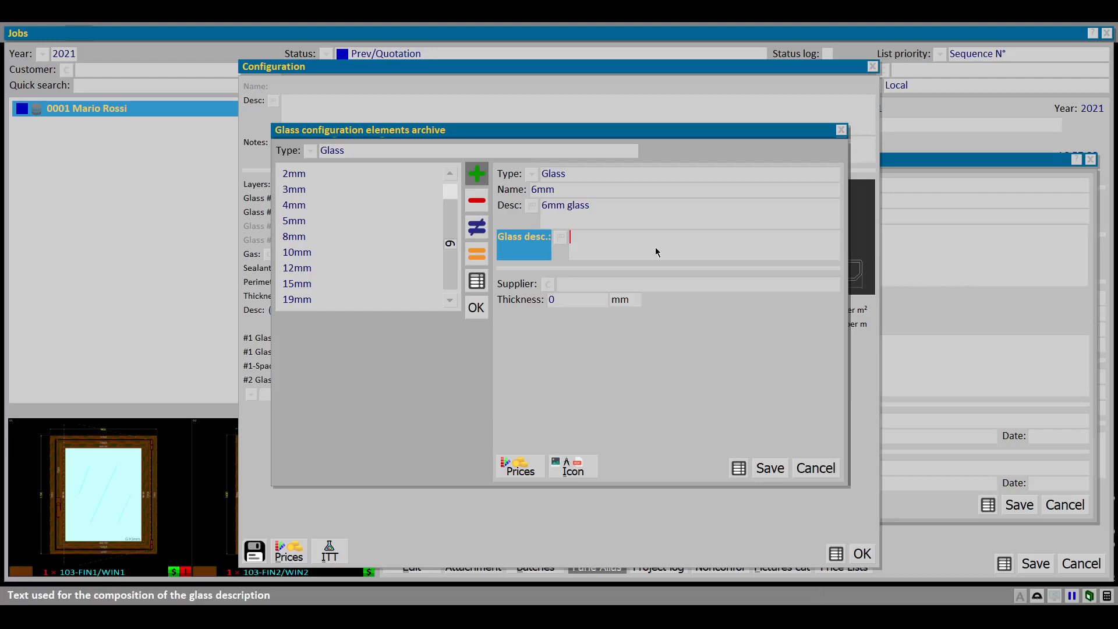
text(6)
click(572, 301)
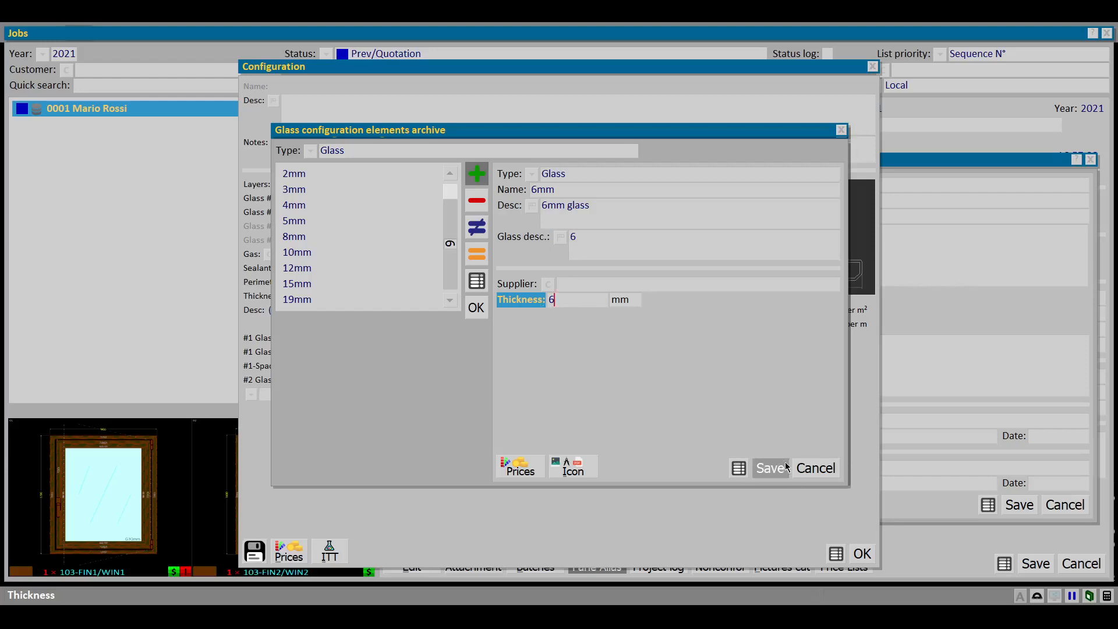
Set the new 6mm glass element's price to 15 per m² and save the element
click(516, 471)
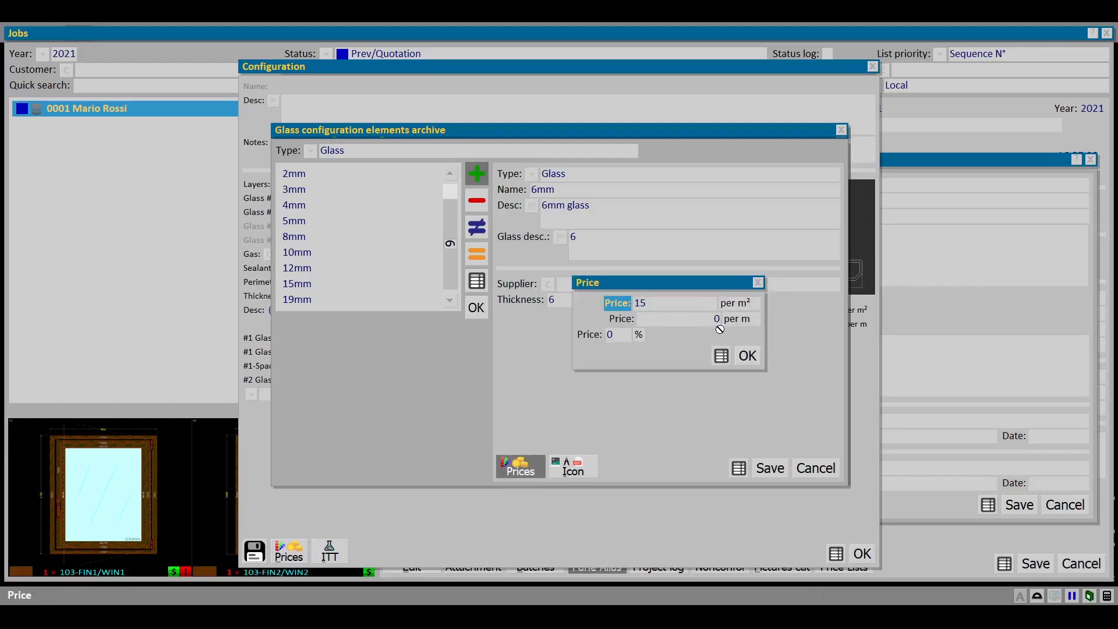
click(748, 355)
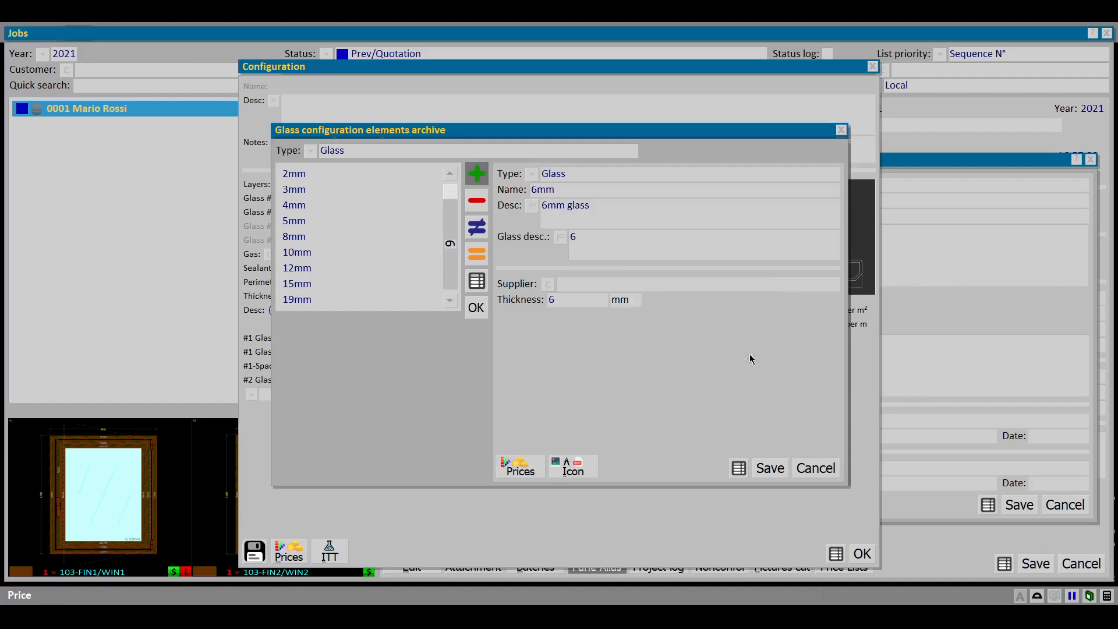
click(771, 469)
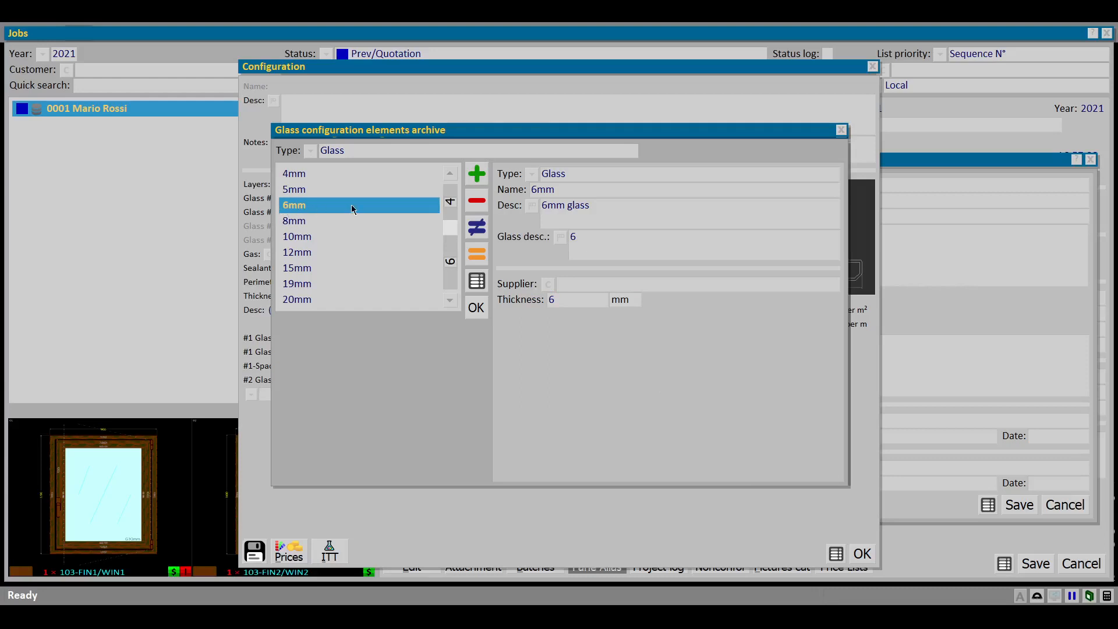
Leave the elements archive and assign the new 6mm glass to #2 Glass
double_click(313, 211)
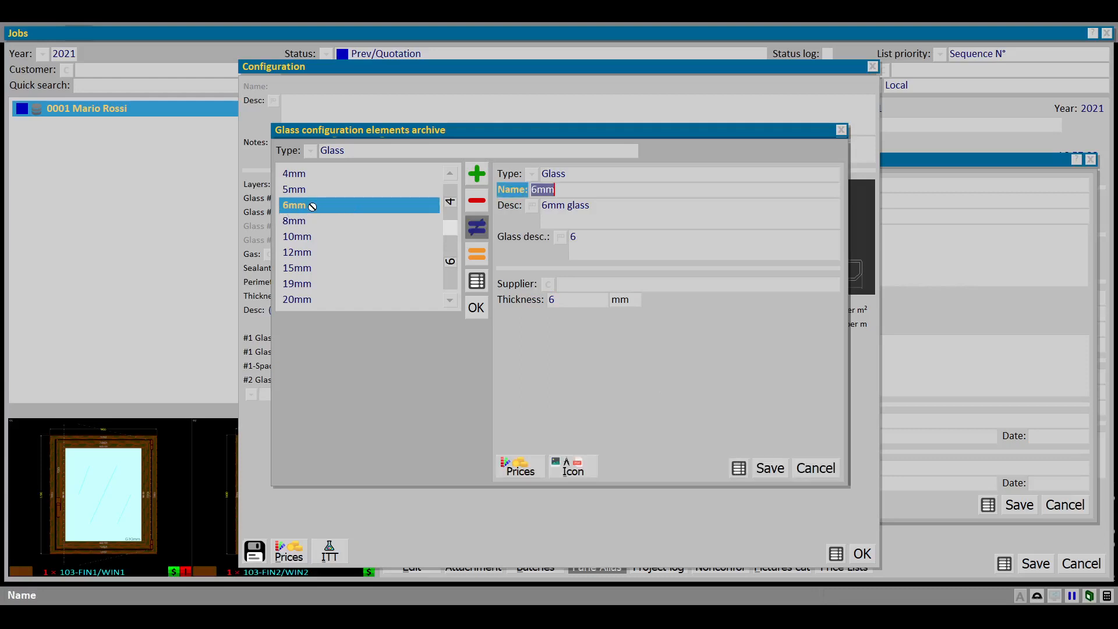
click(770, 469)
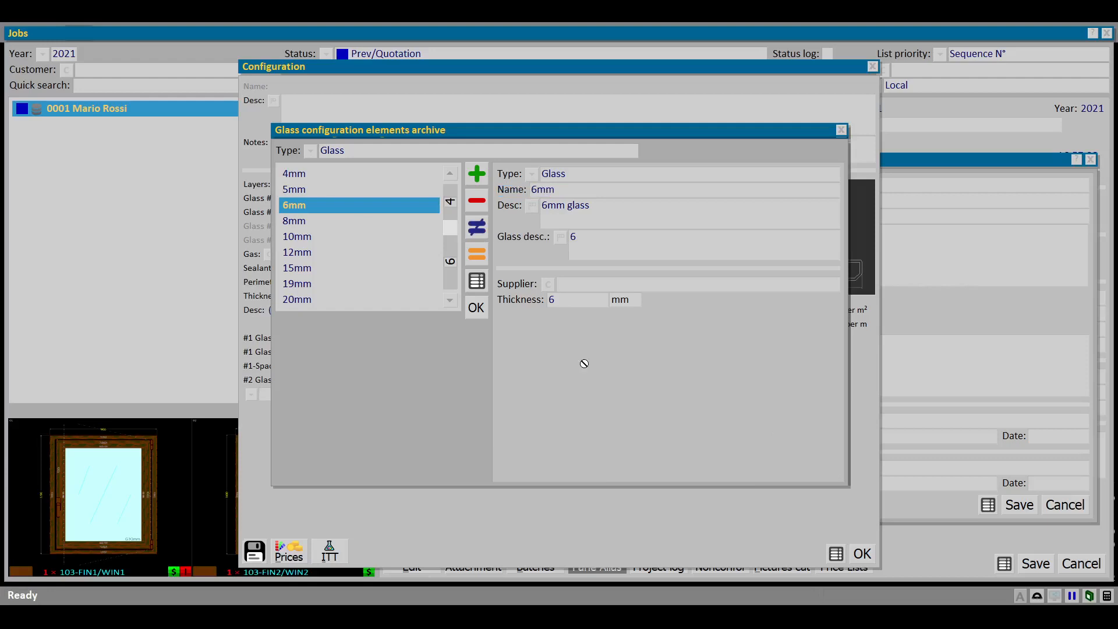
click(476, 307)
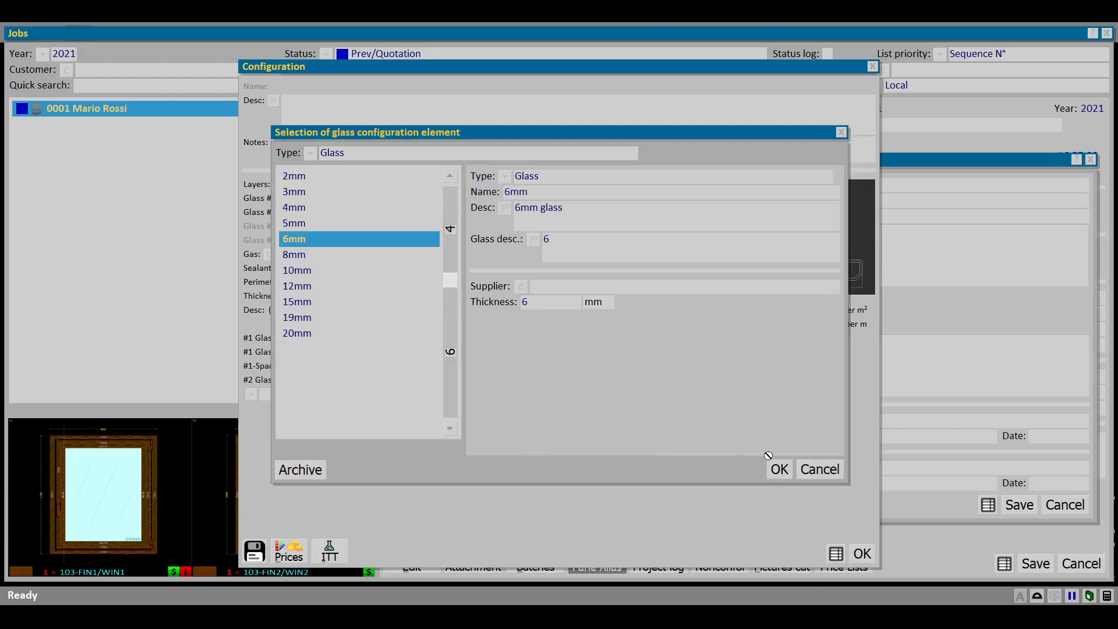
click(779, 470)
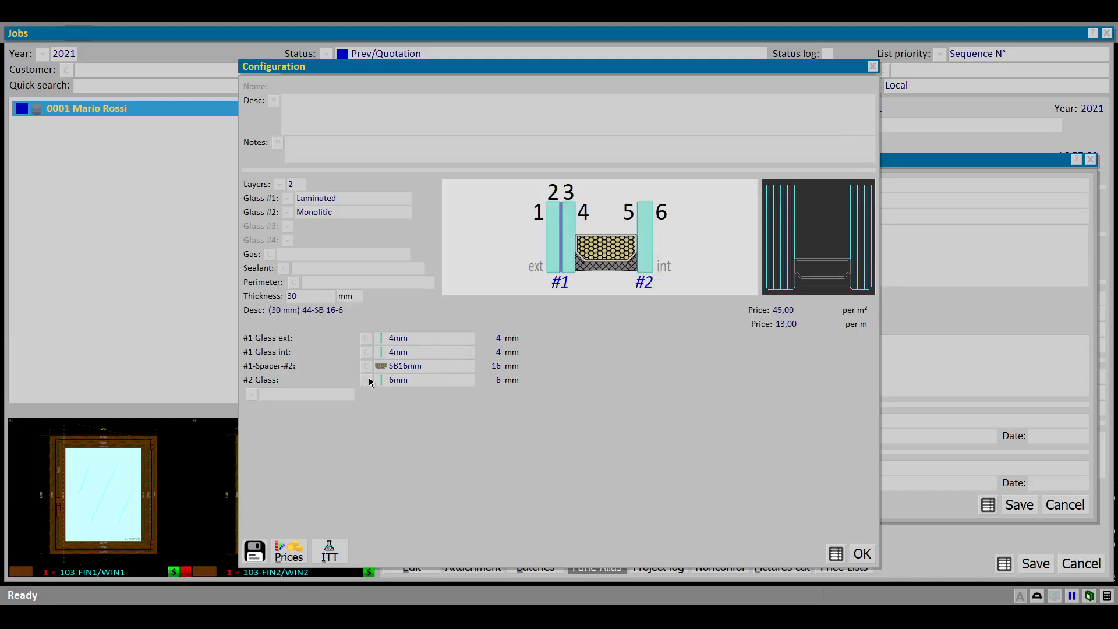
Add a #1 Film element to the laminated glass using the .1 film interlayer
click(252, 395)
click(296, 413)
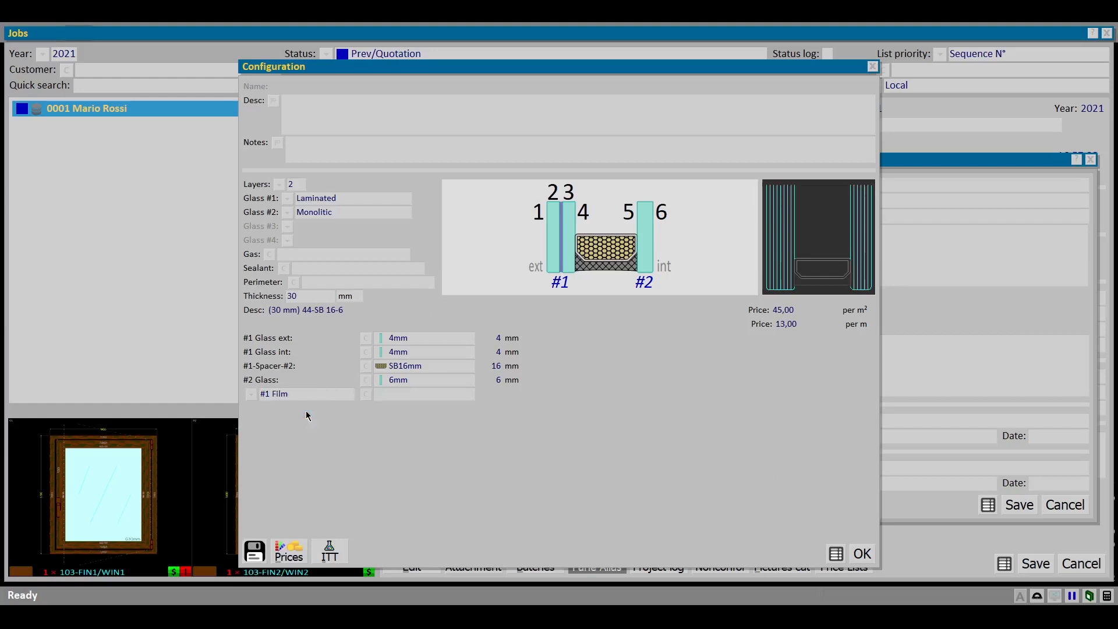
click(366, 395)
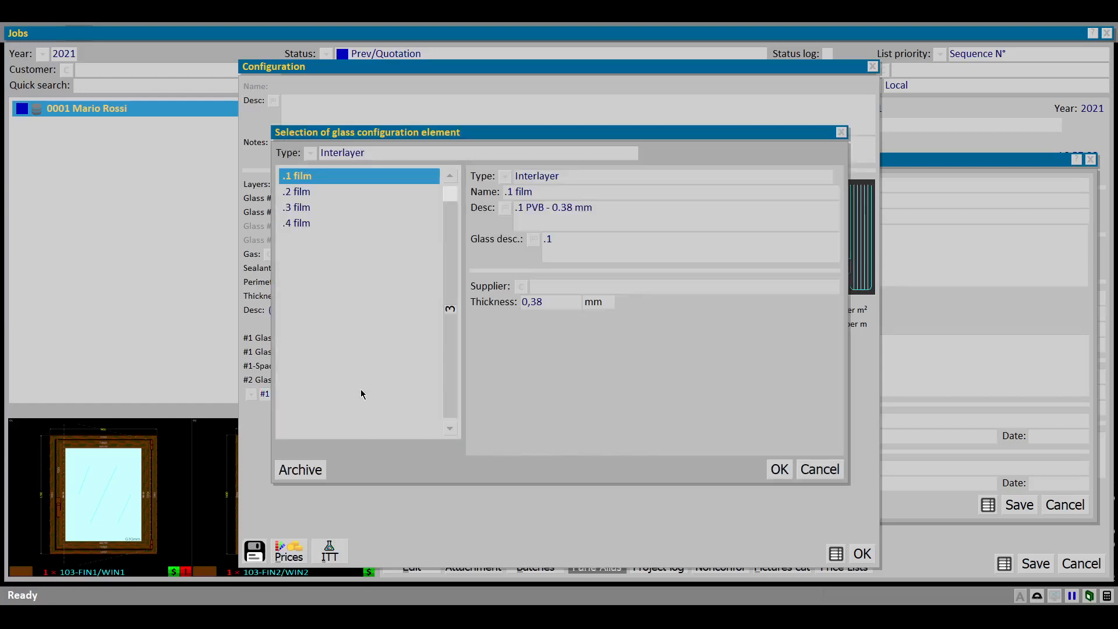
double_click(301, 176)
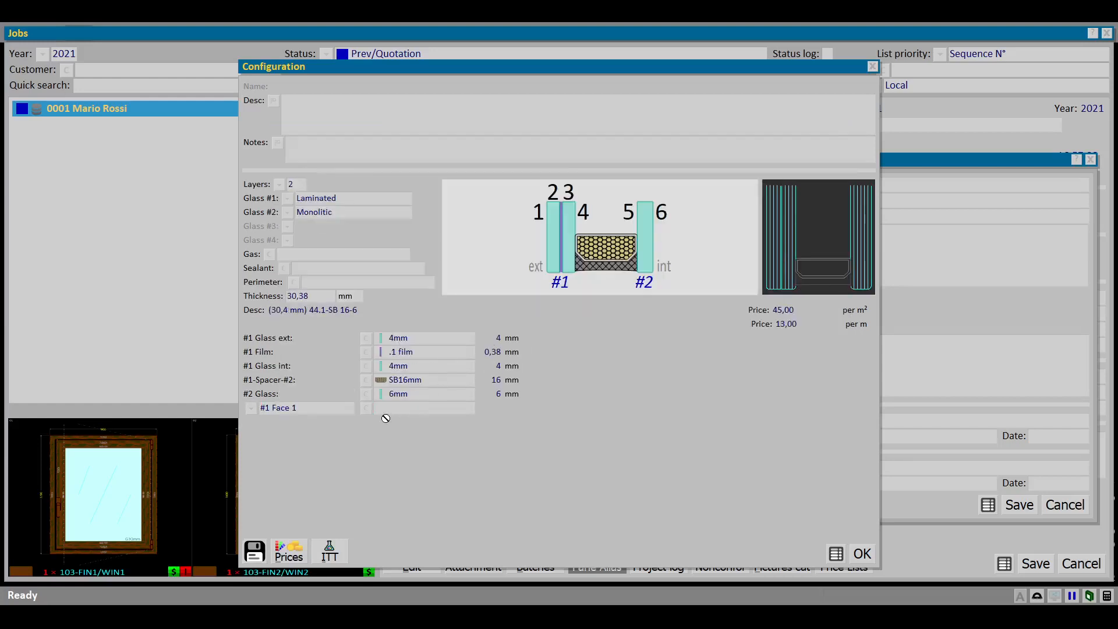
Set the configuration's gas to Argon and confirm the glass configuration for the alias
click(269, 255)
click(307, 194)
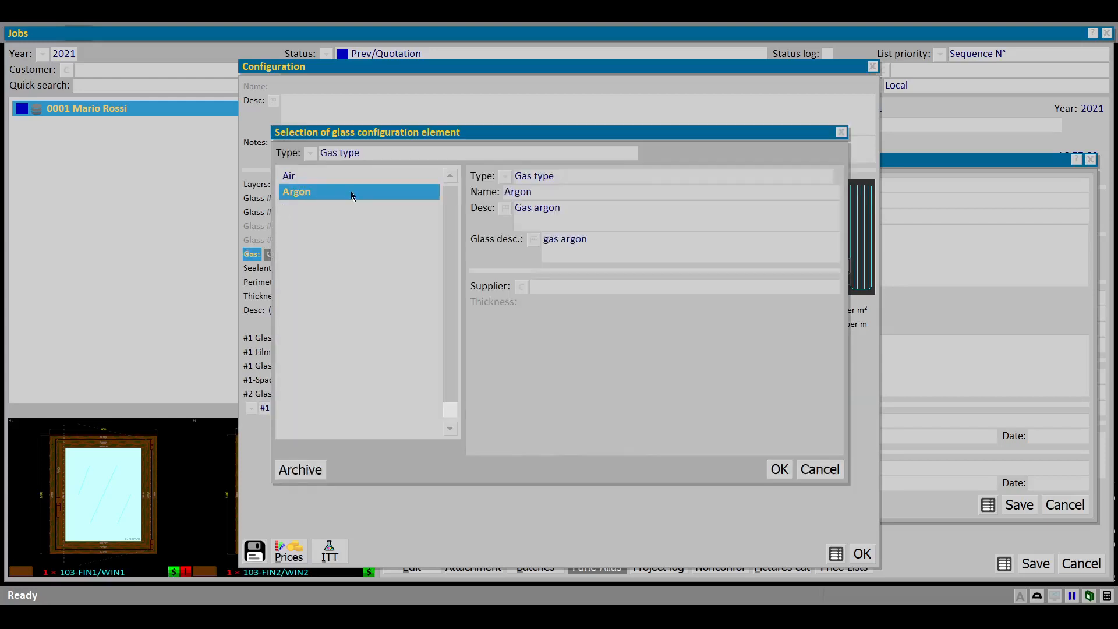
double_click(351, 196)
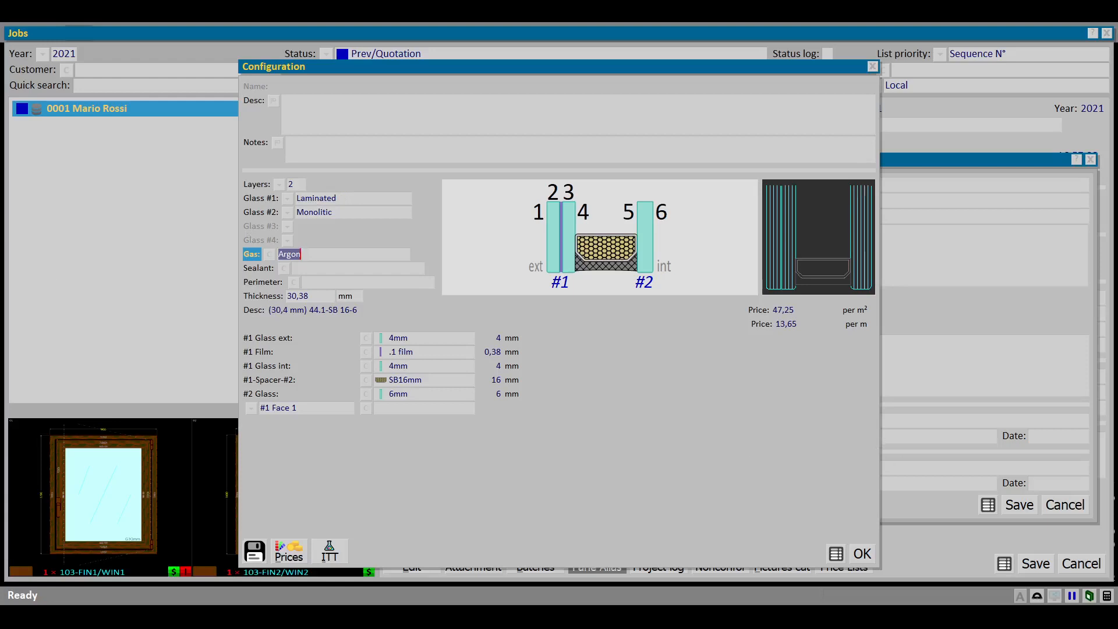
click(861, 554)
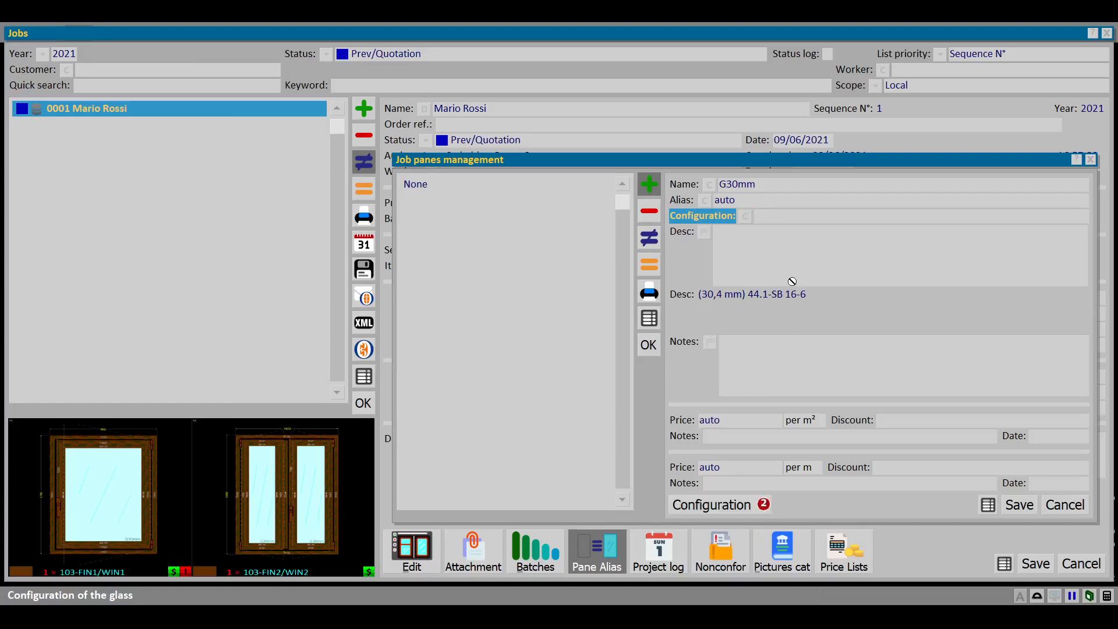
Reopen the G30mm alias's configuration and review its glass, film and spacer elements
click(786, 185)
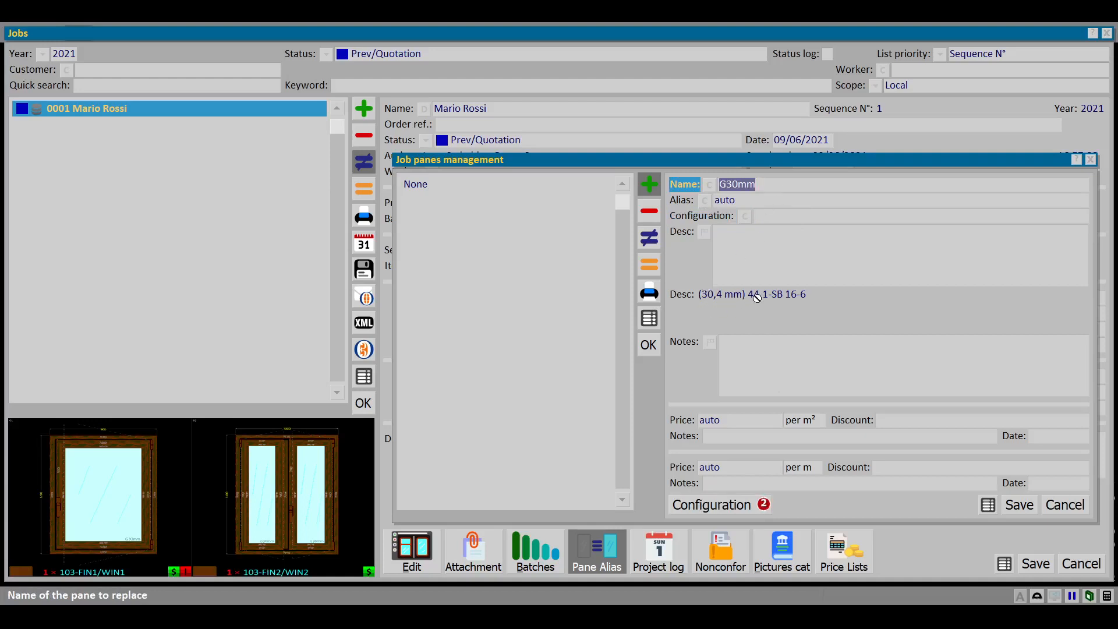
click(712, 506)
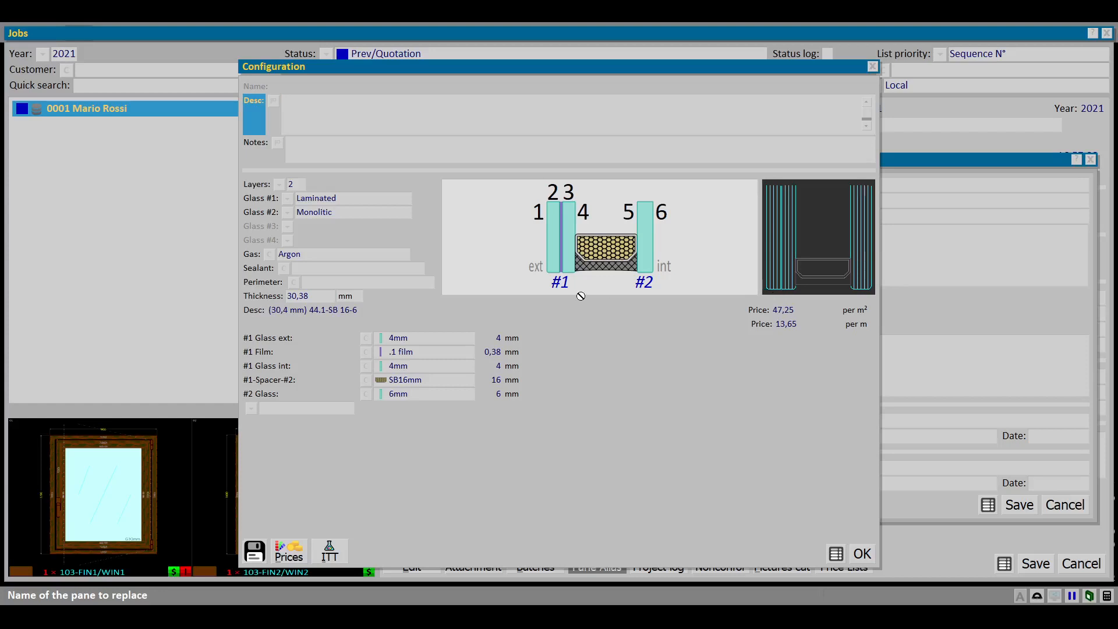
click(438, 341)
click(436, 351)
click(440, 367)
click(442, 377)
click(435, 394)
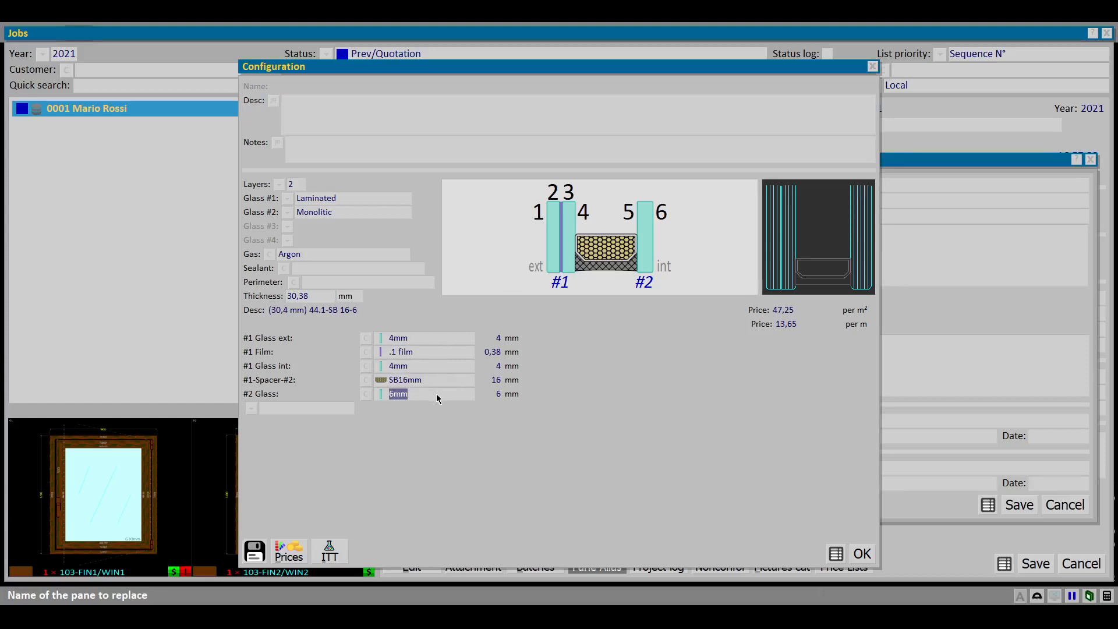
Try a manual price of 50 per m² on the glass configuration, clear the override, and close the configuration
click(288, 553)
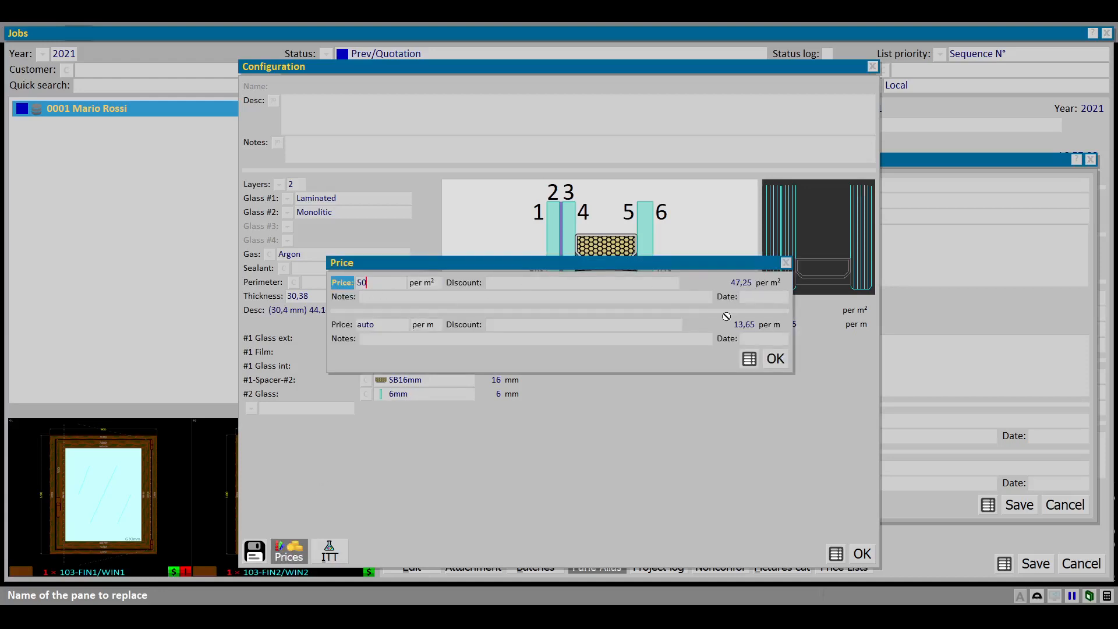
click(775, 359)
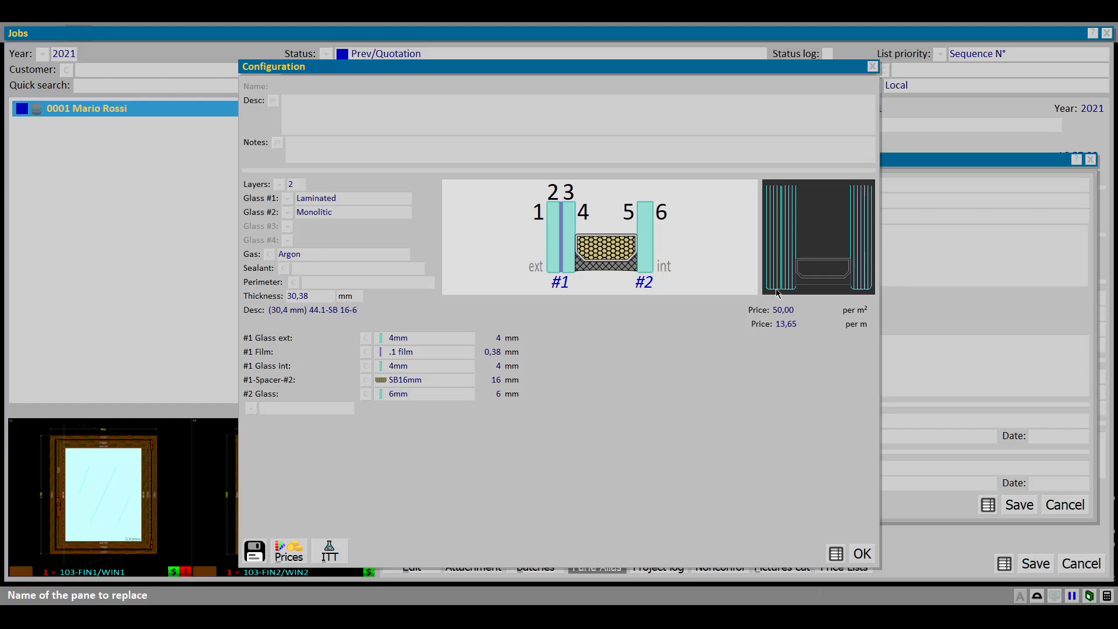
click(291, 550)
text(47,25)
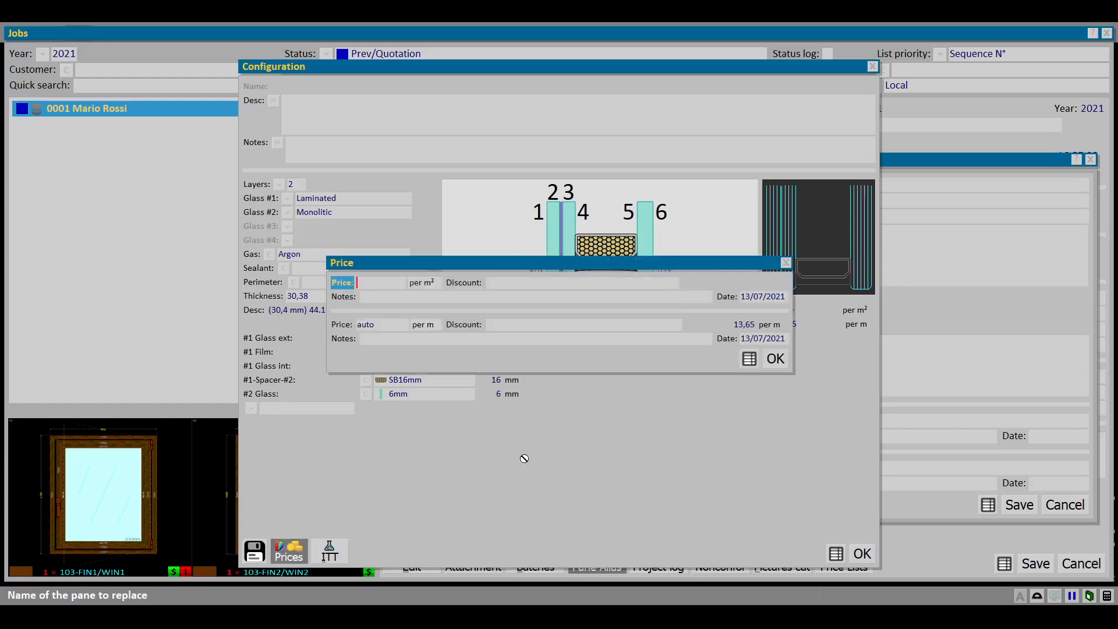
key(Return)
key(Escape)
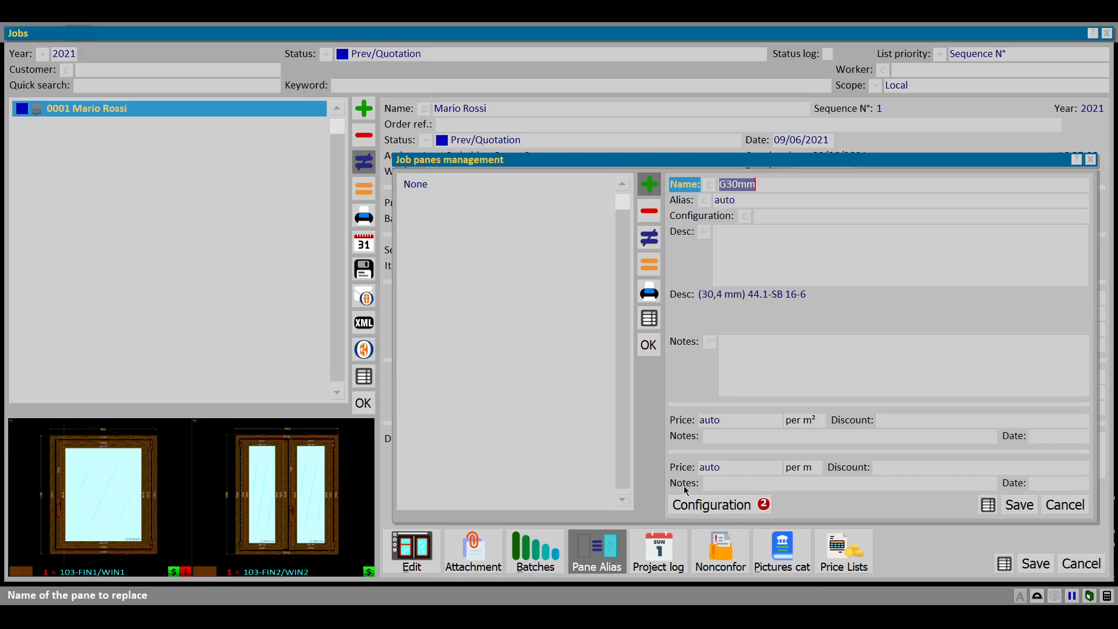
Save the G30mm pane alias, return to the job, and open its parts list from the typology editor
key(Return)
key(Escape)
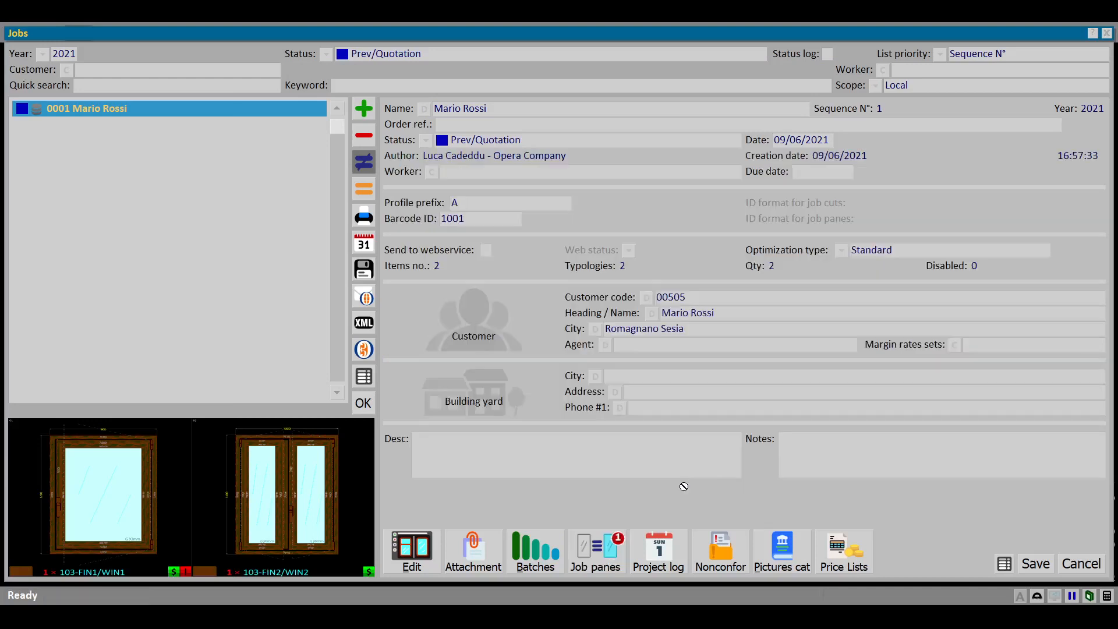
click(408, 559)
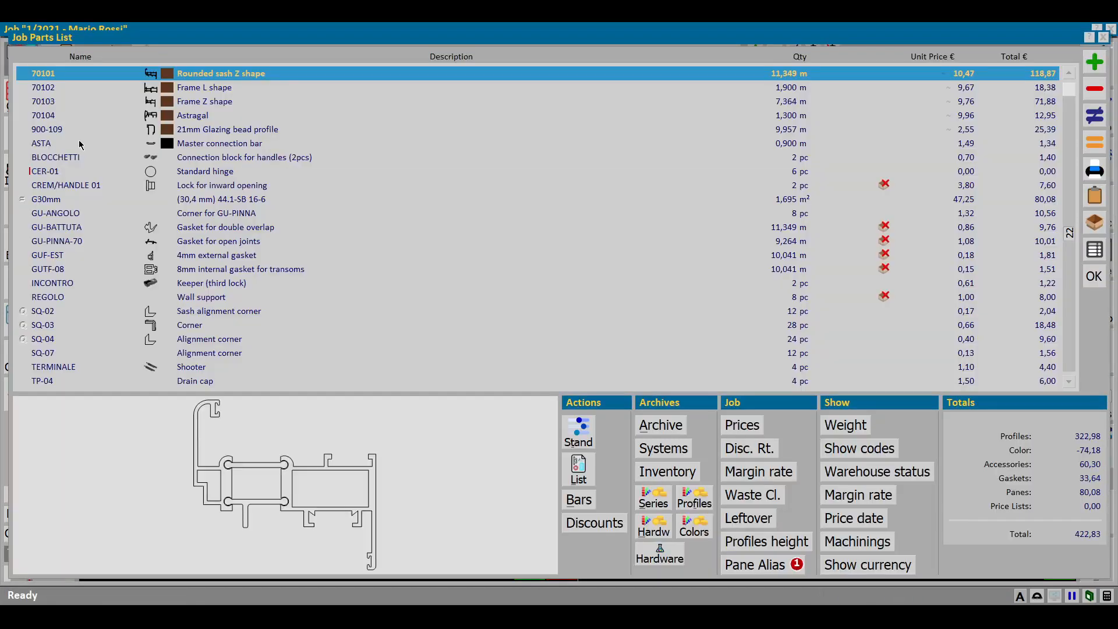
Examine the G30mm glass entry in the job parts list, then close the list
click(57, 200)
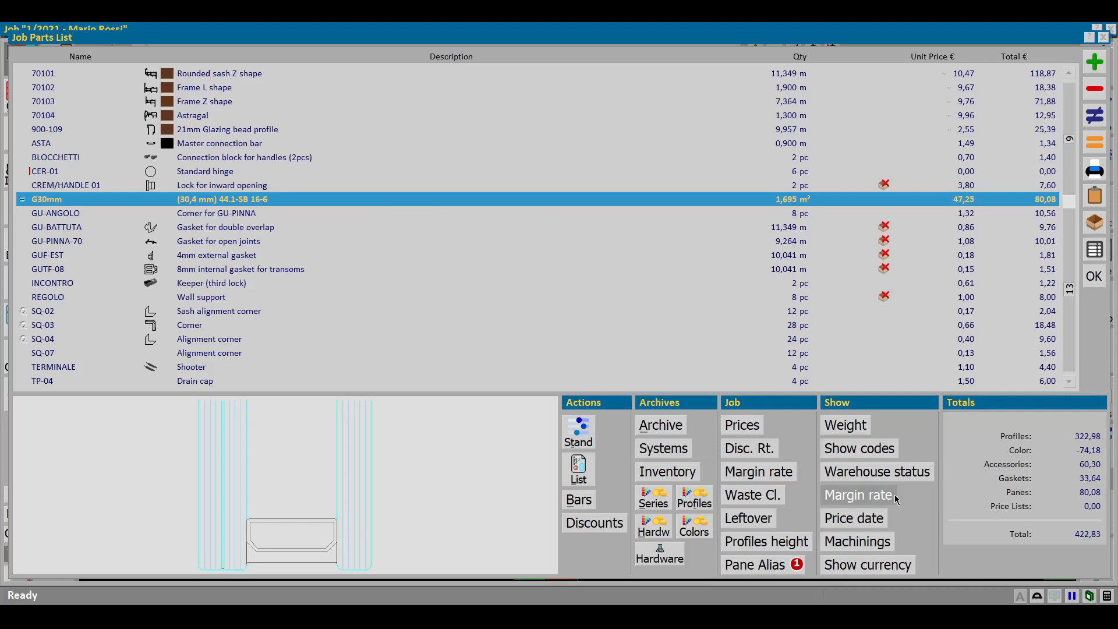
key(Escape)
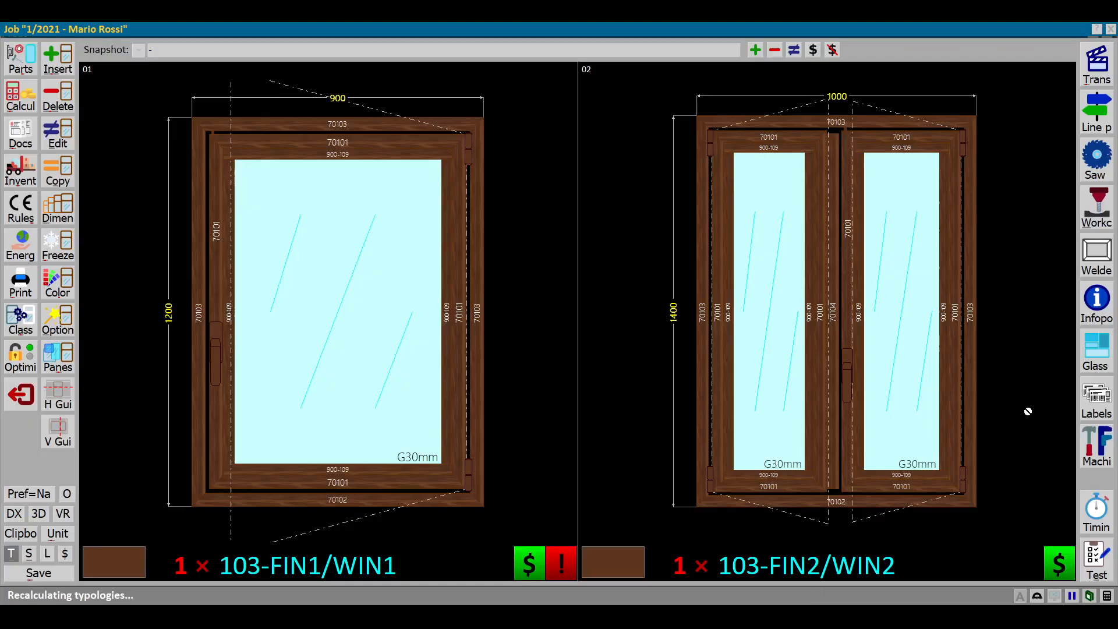
Print the job's list of panes from the printing options, outputting it as a PDF
click(19, 282)
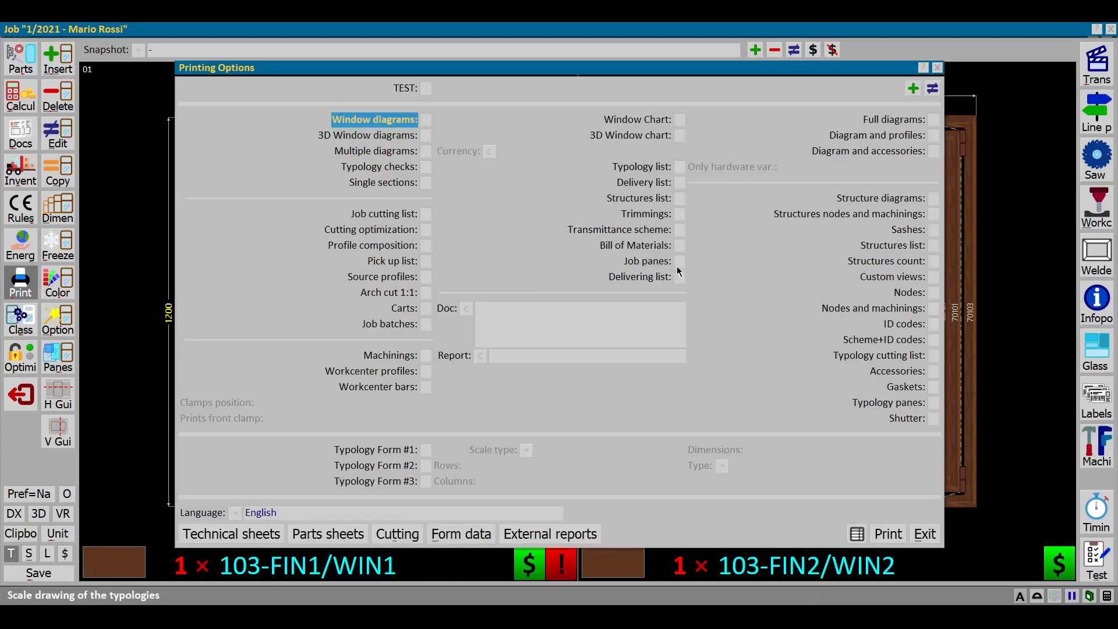
click(679, 261)
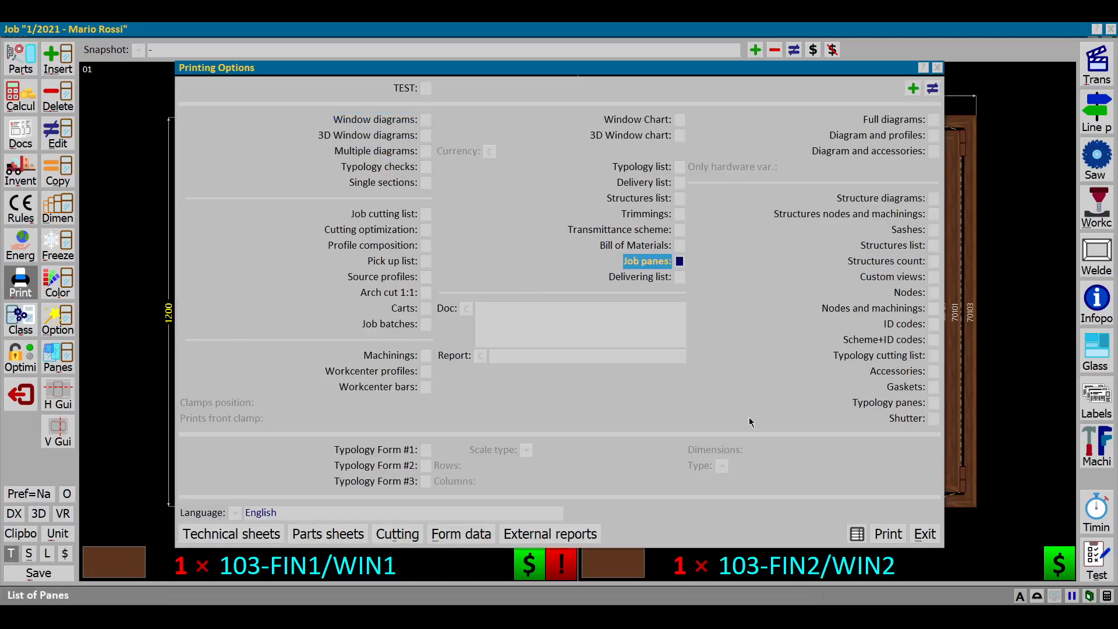
click(885, 533)
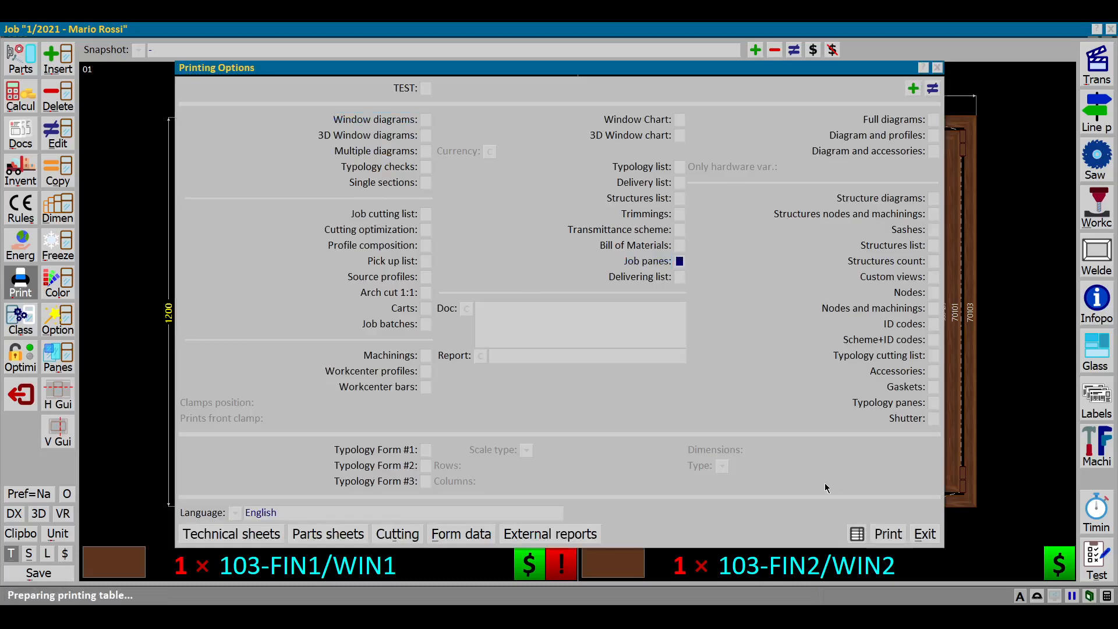
click(453, 426)
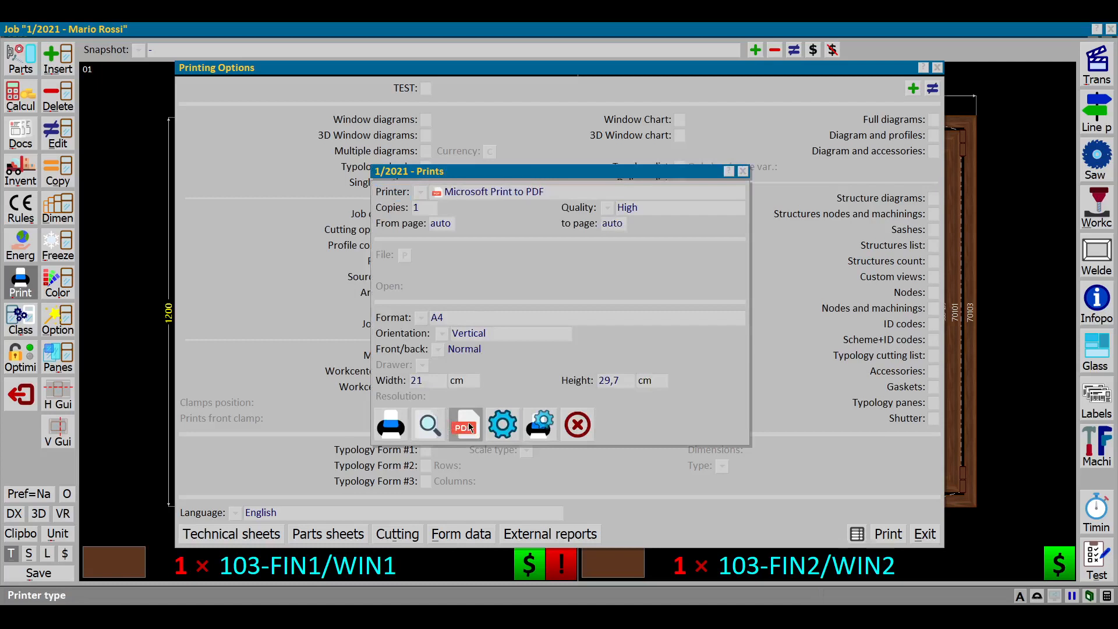